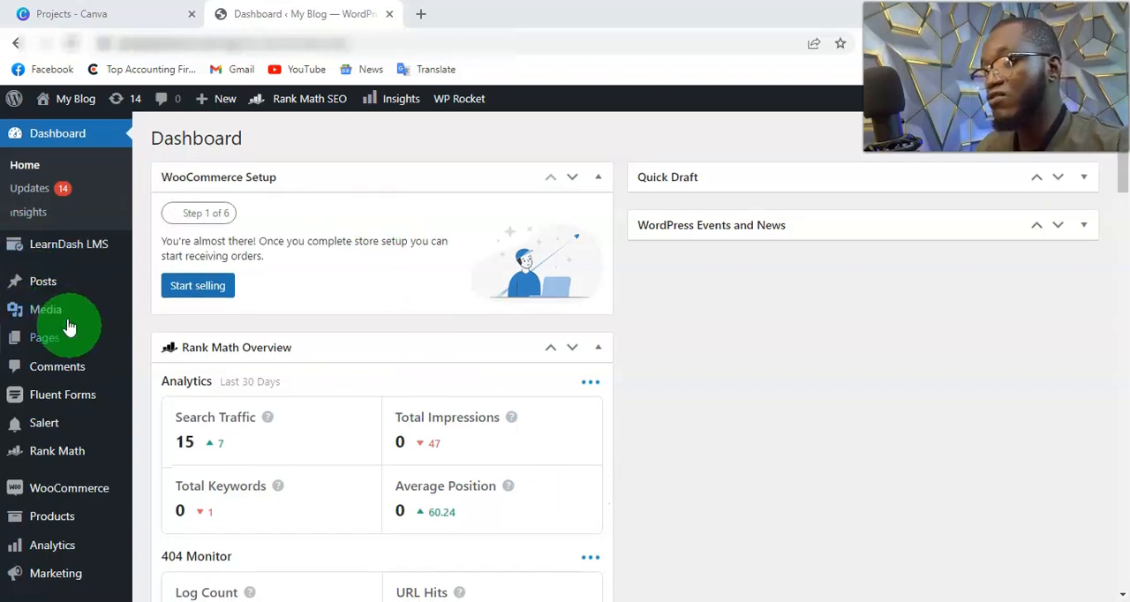
Step: Open the page for adding new plugins to the WordPress site
scroll(68, 326, down, 2)
mouse_move(63, 371)
scroll(65, 371, down, 3)
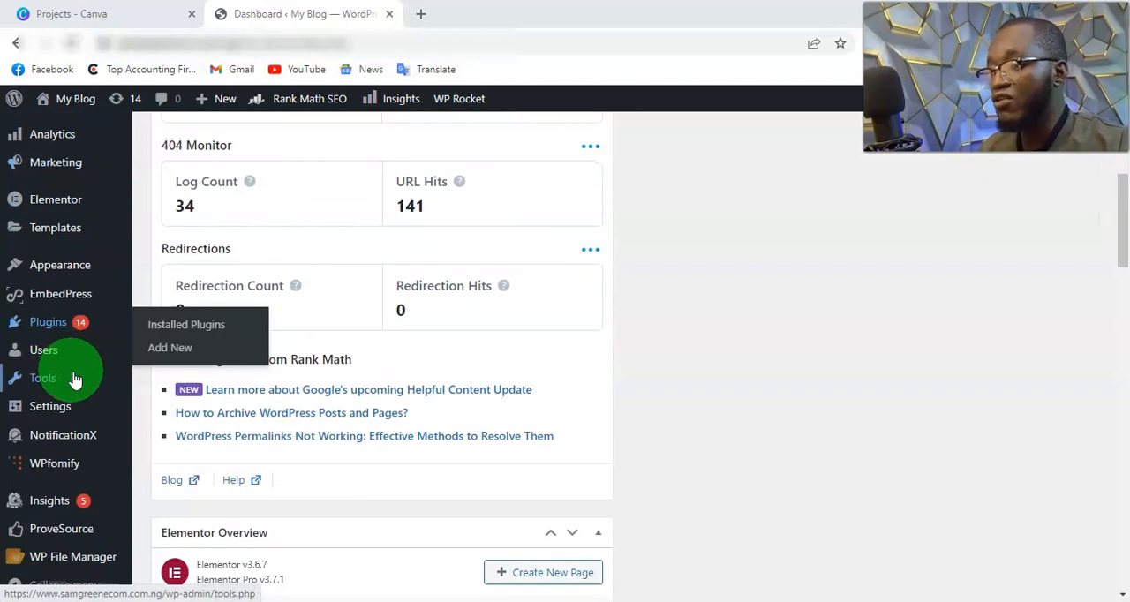
mouse_move(80, 397)
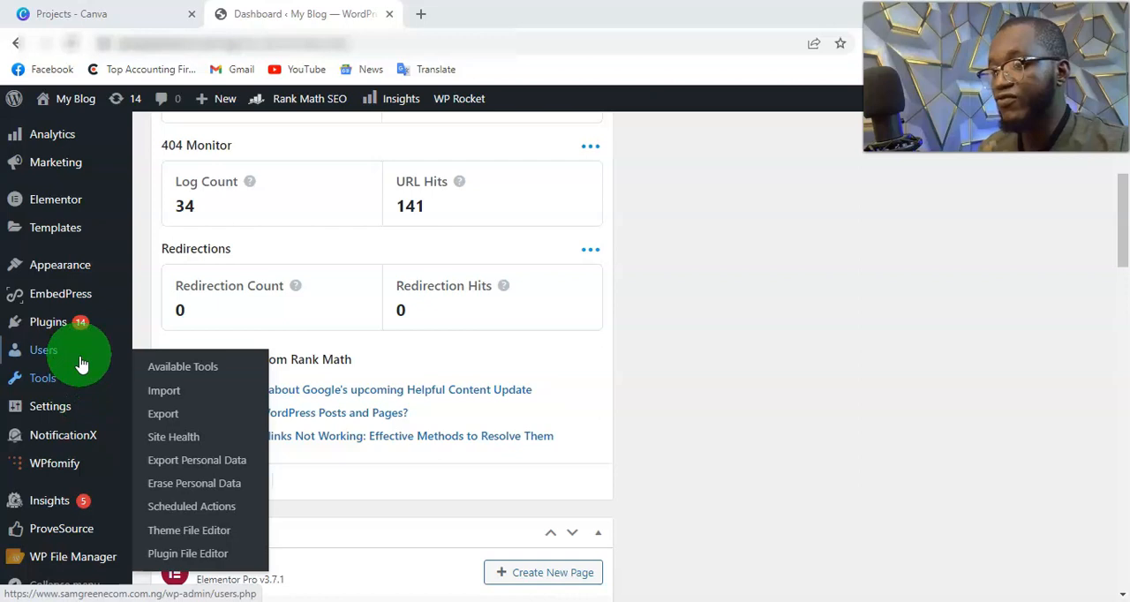
click(68, 320)
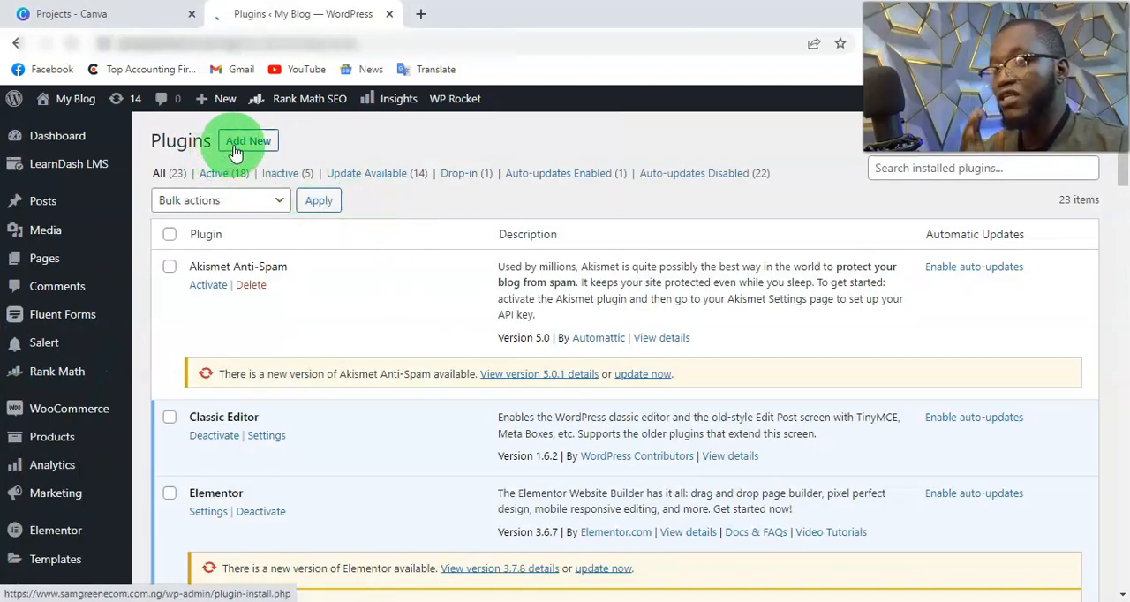
mouse_move(88, 423)
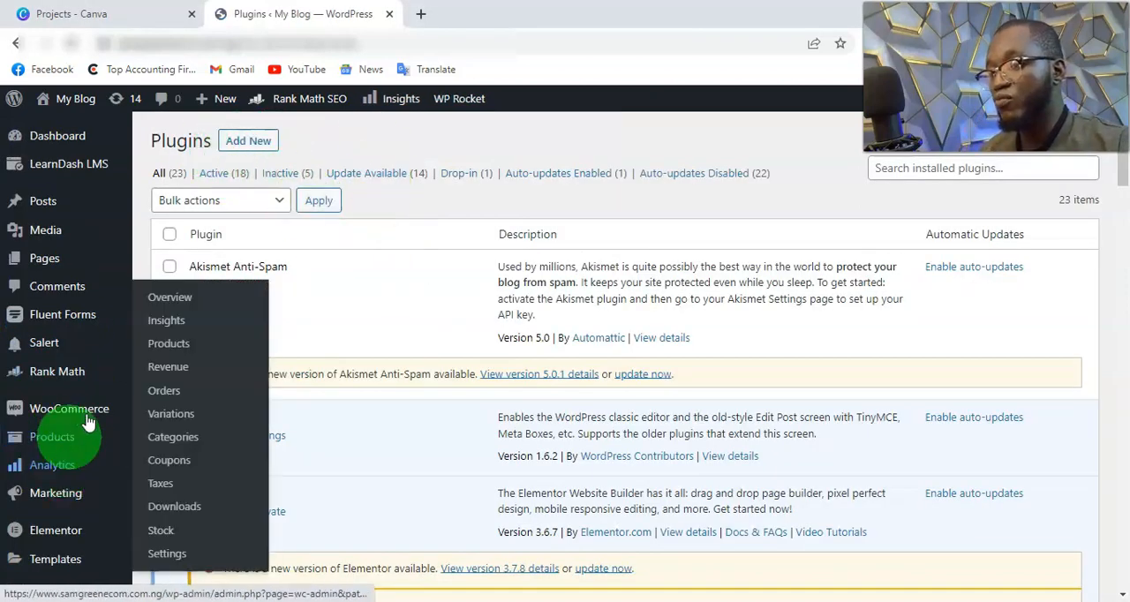
click(246, 141)
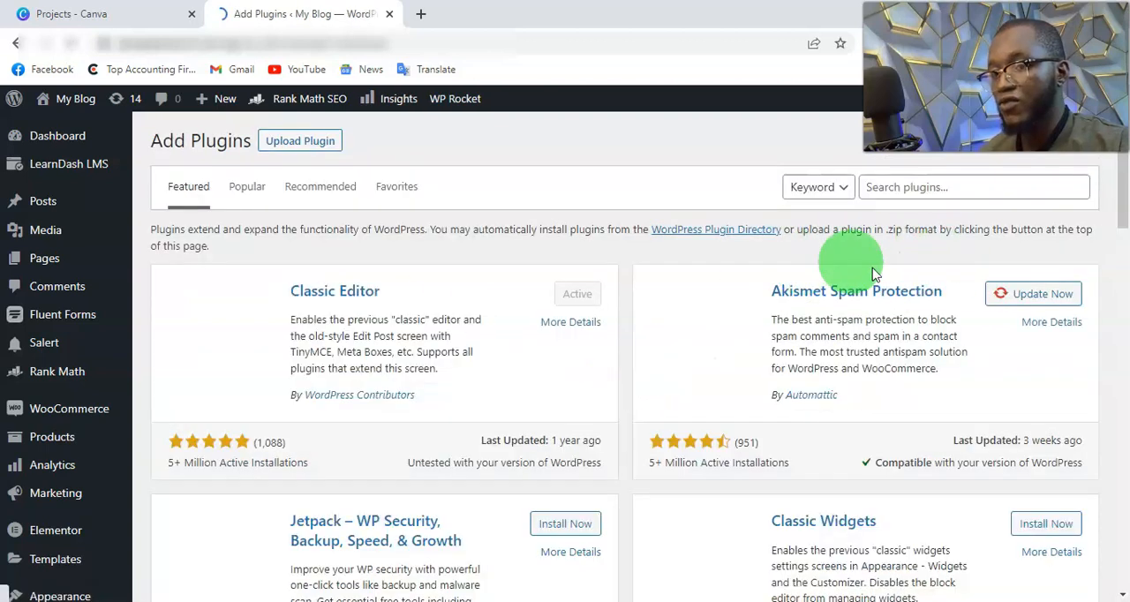
Step: Search the plugin directory for "fluents"
click(900, 190)
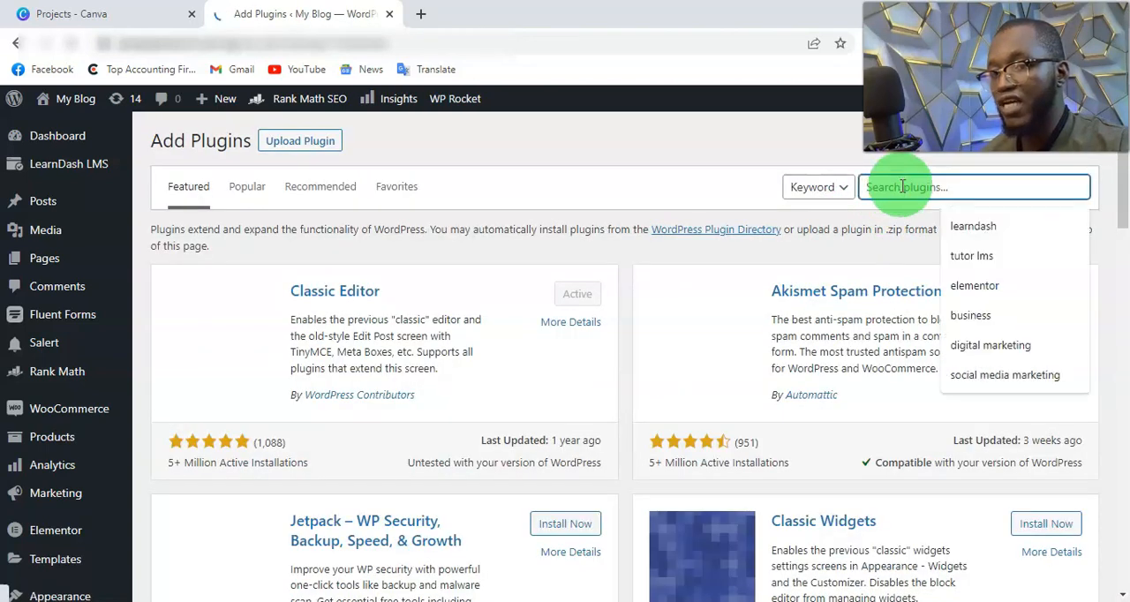
text(fluen)
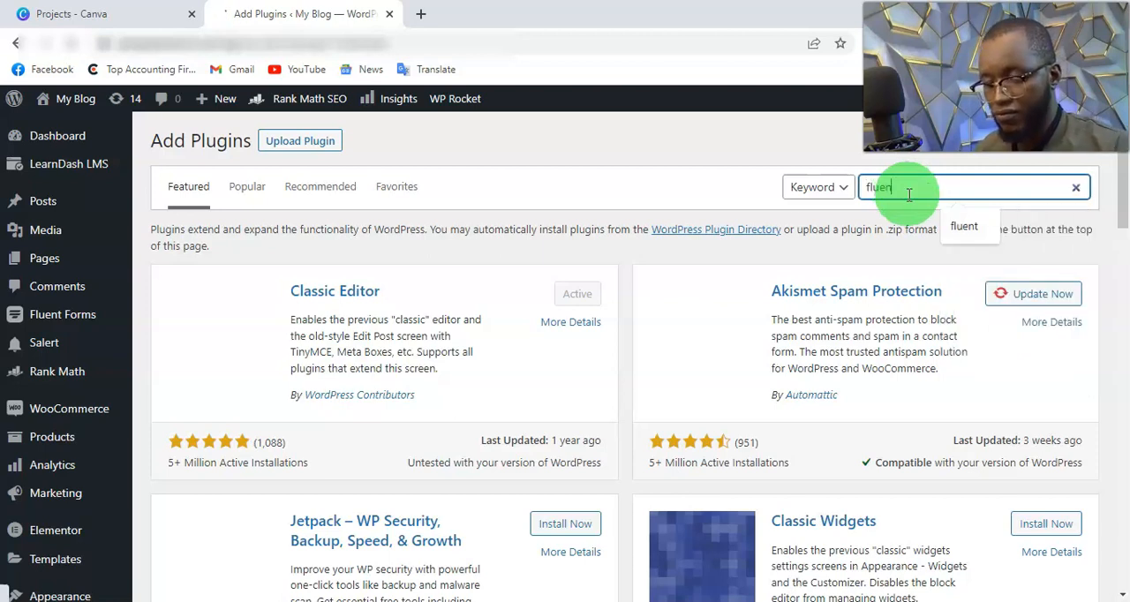
text(ts)
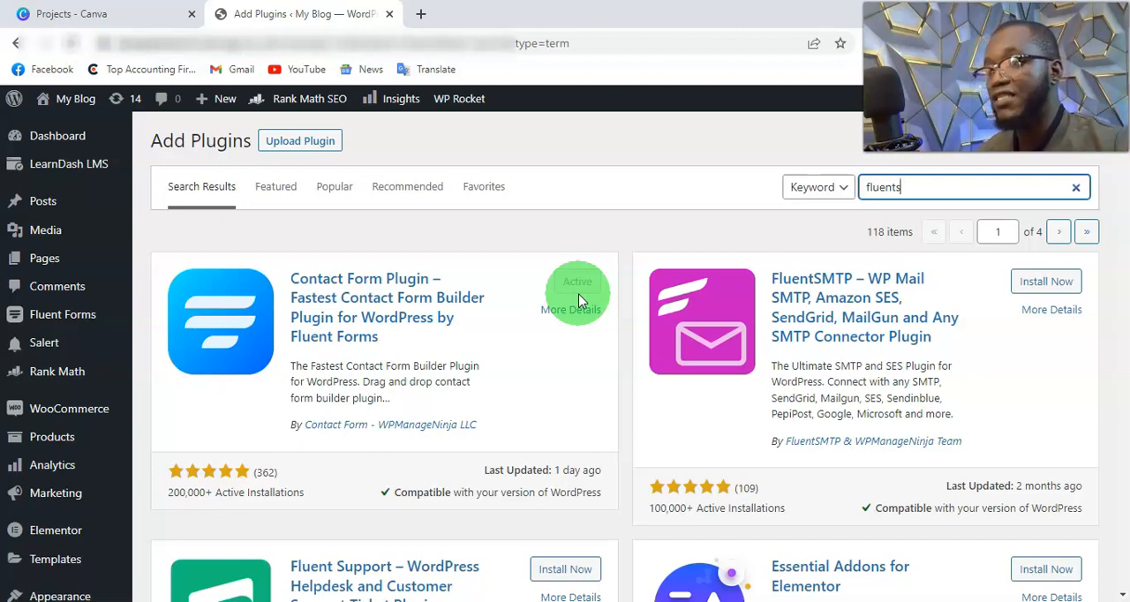
Step: Create a new blank form in Fluent Forms
click(74, 319)
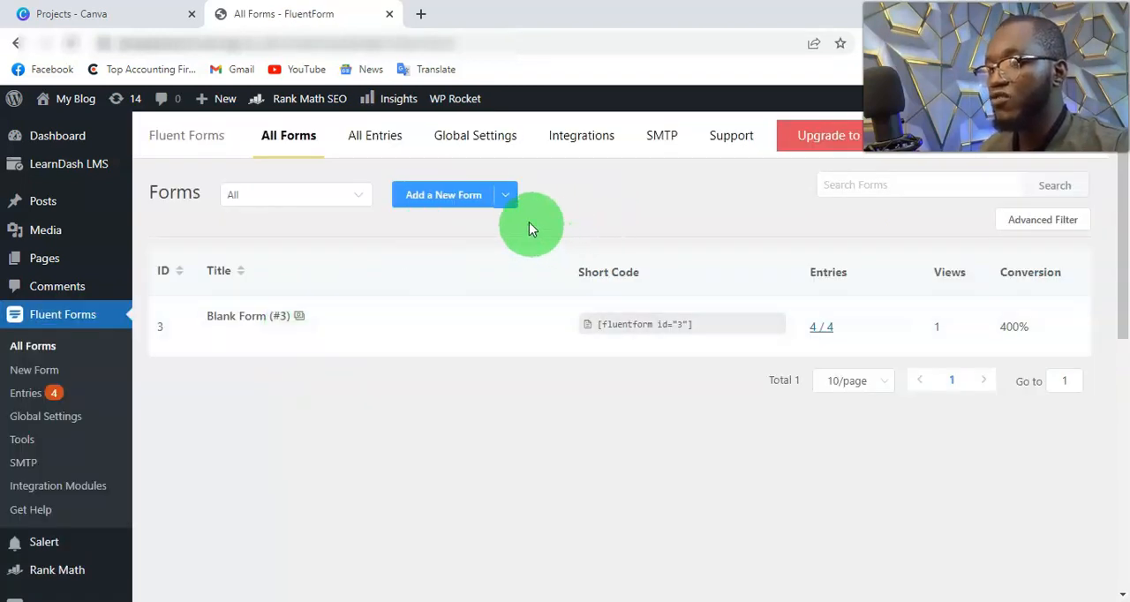
click(482, 205)
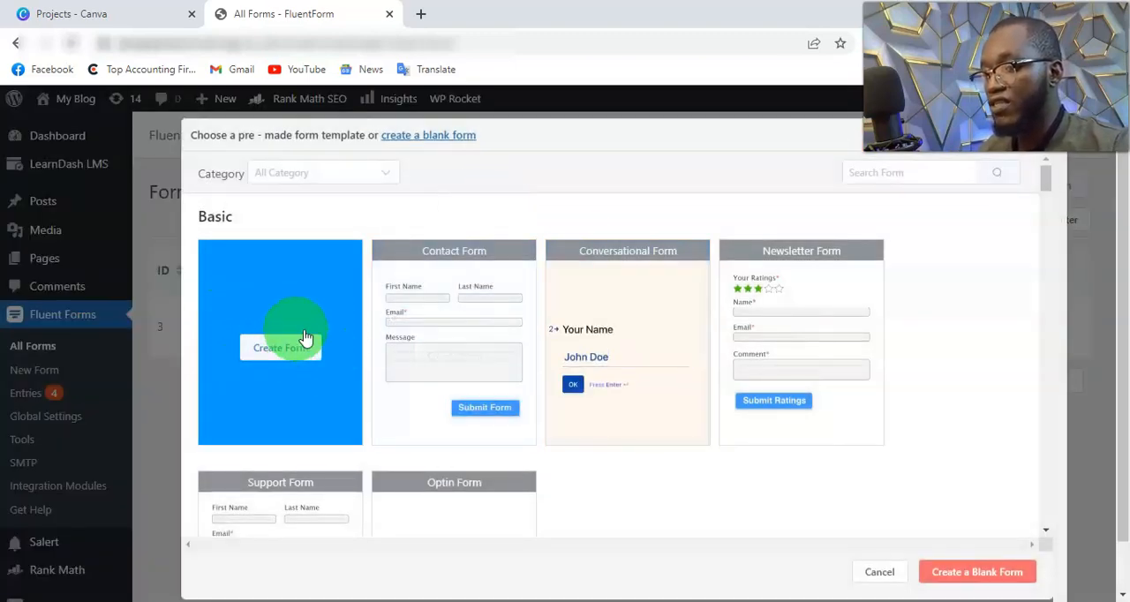
click(303, 349)
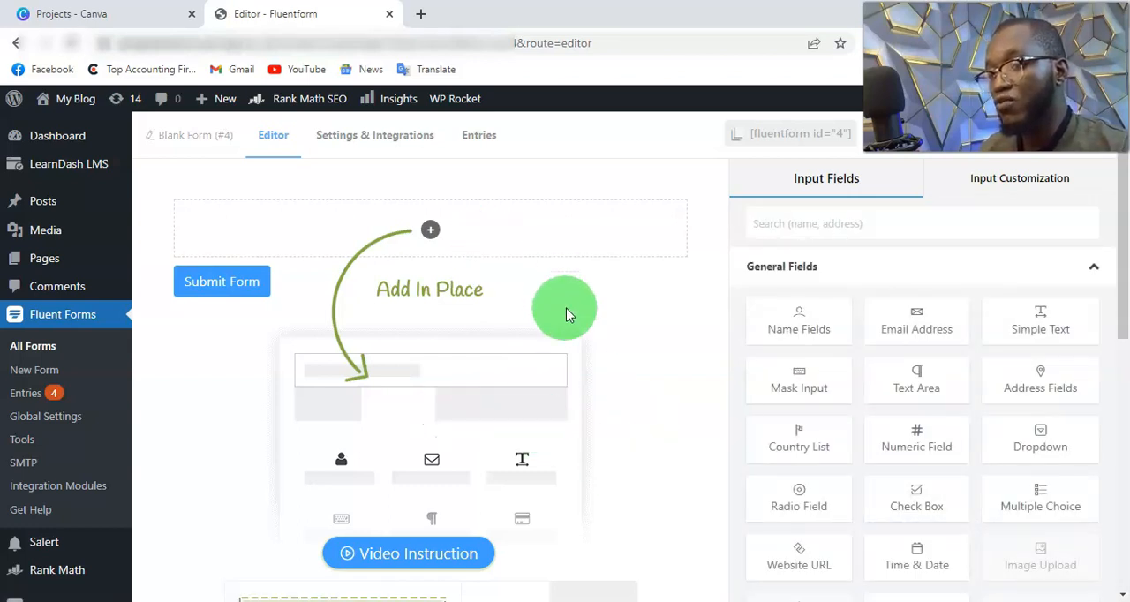
Step: Add Name Fields, Email Address, Numeric Field and Country List inputs to the blank form, in that order
click(797, 336)
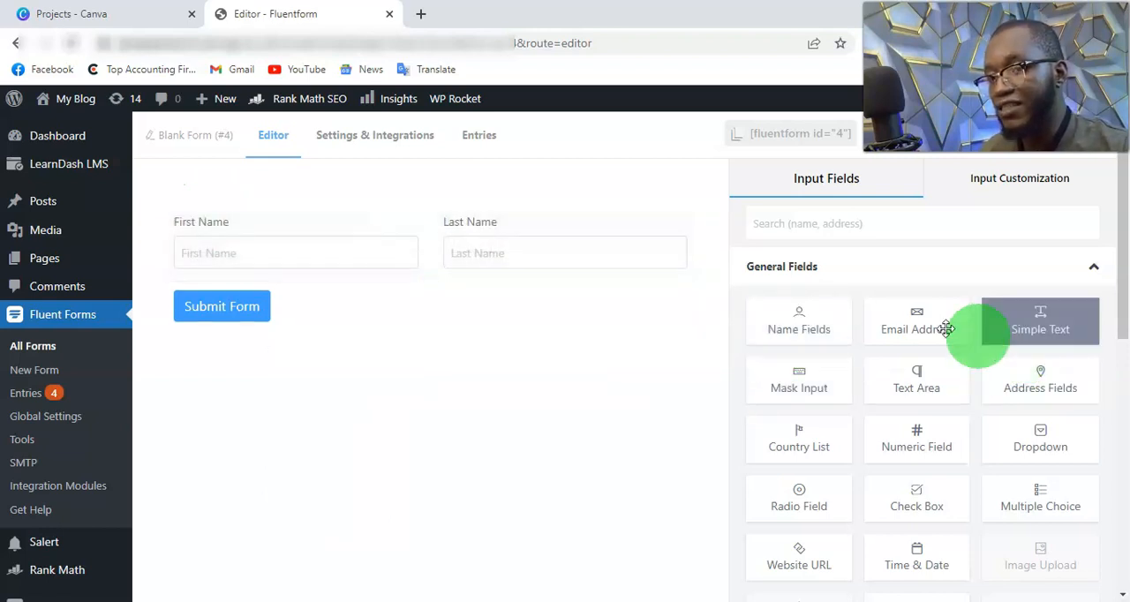
click(918, 329)
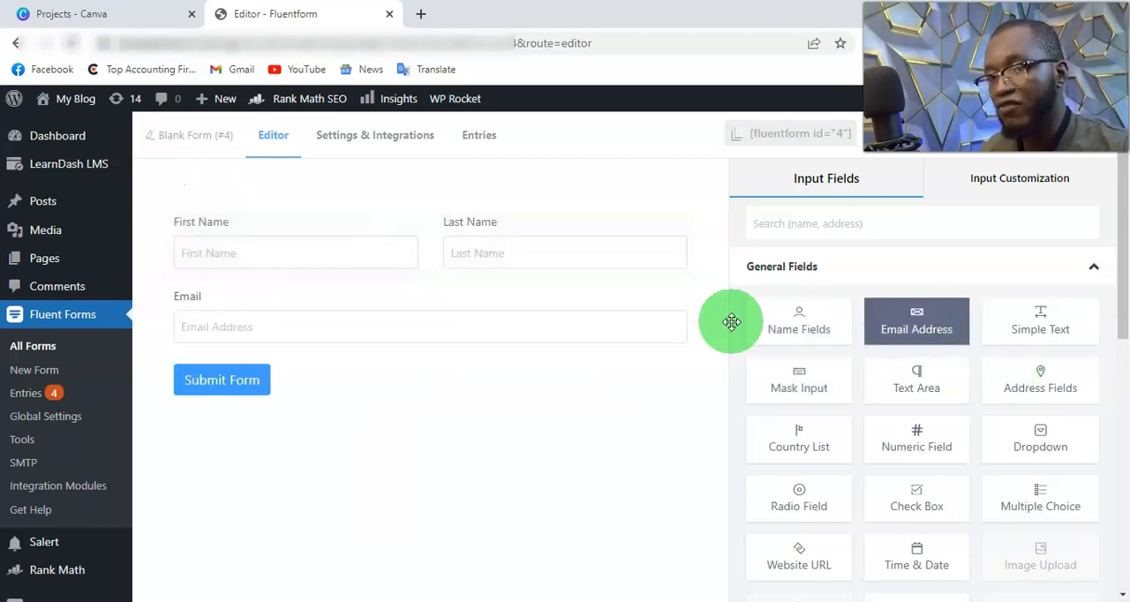
click(904, 432)
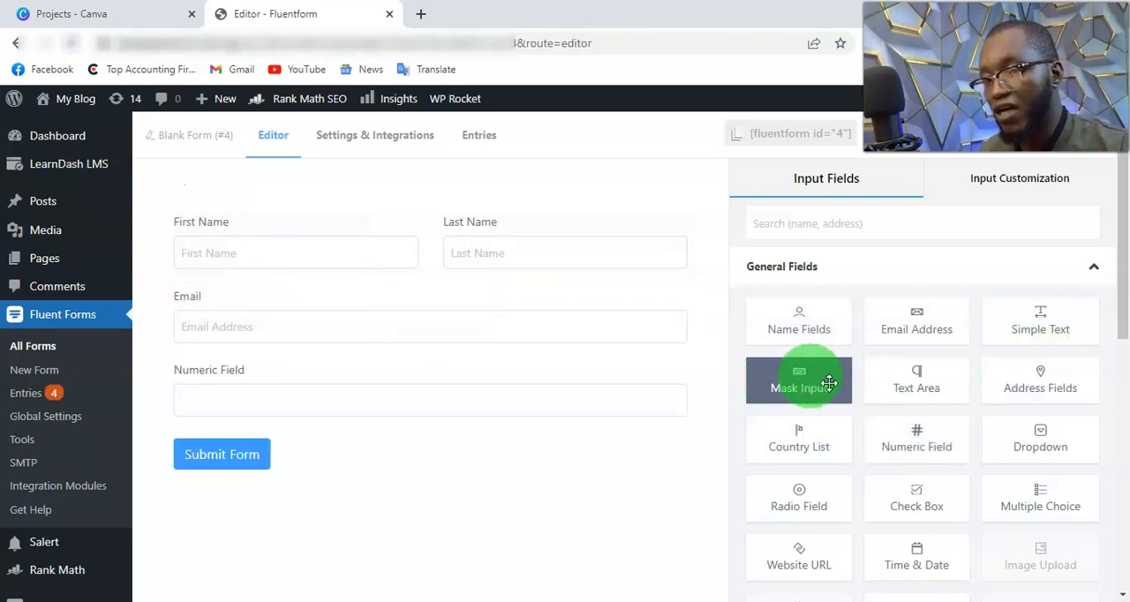
click(799, 420)
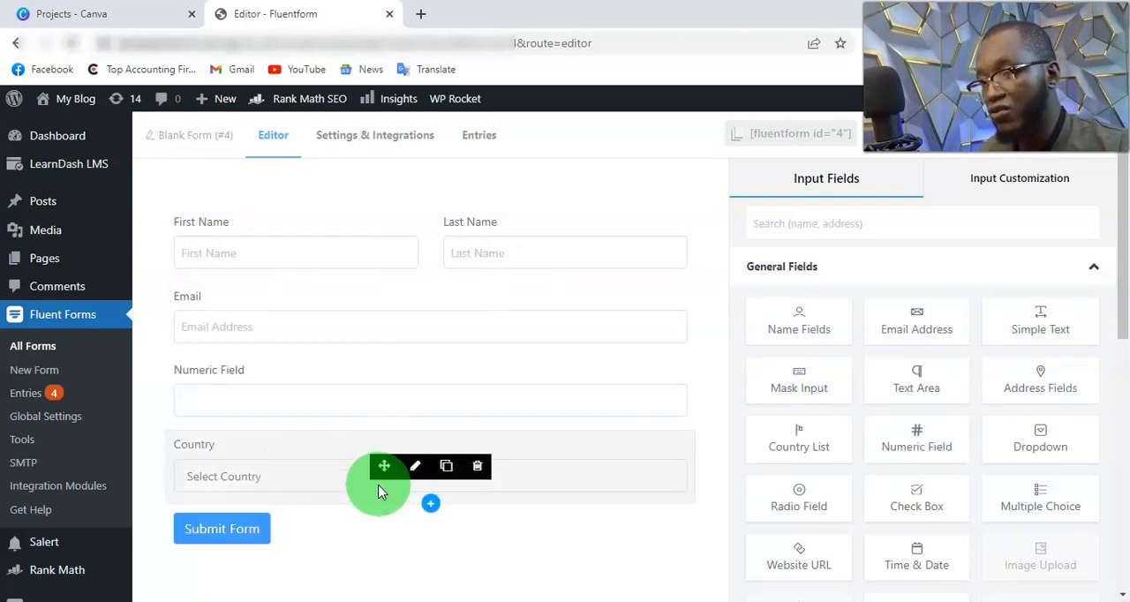
Step: Add the Address Fields block to the form below the Country field
scroll(978, 436, down, 2)
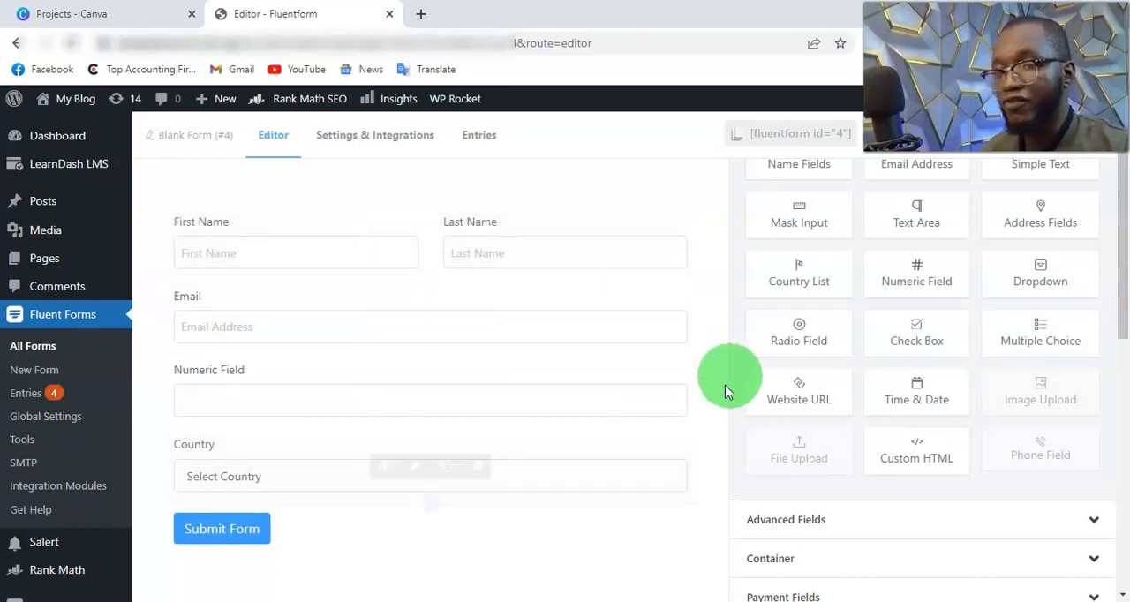
scroll(923, 371, up, 2)
scroll(927, 310, up, 1)
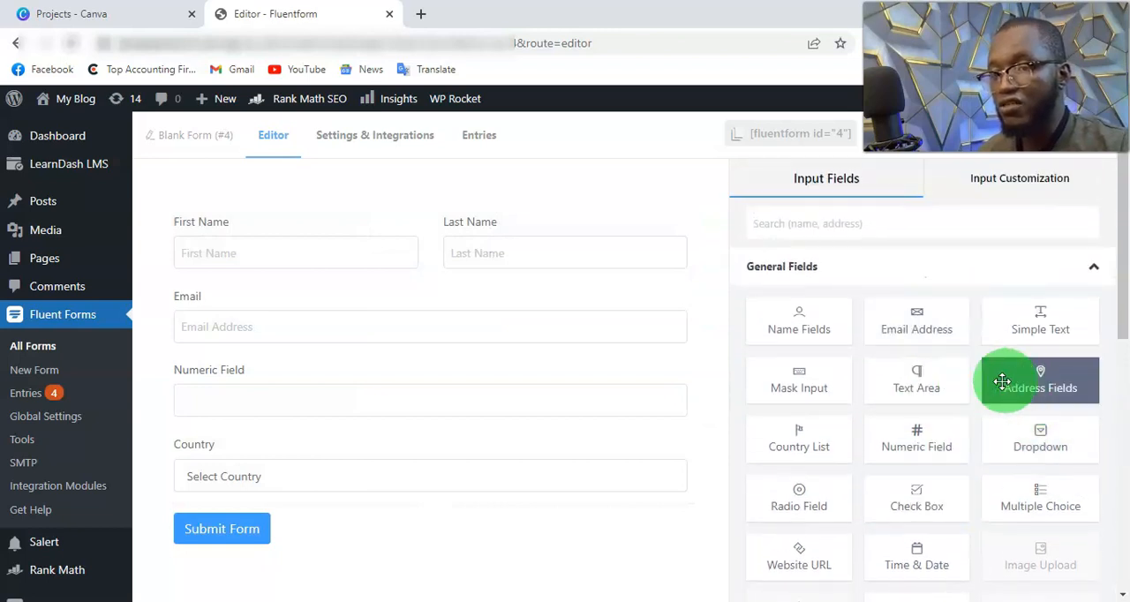
click(1022, 378)
scroll(259, 398, down, 3)
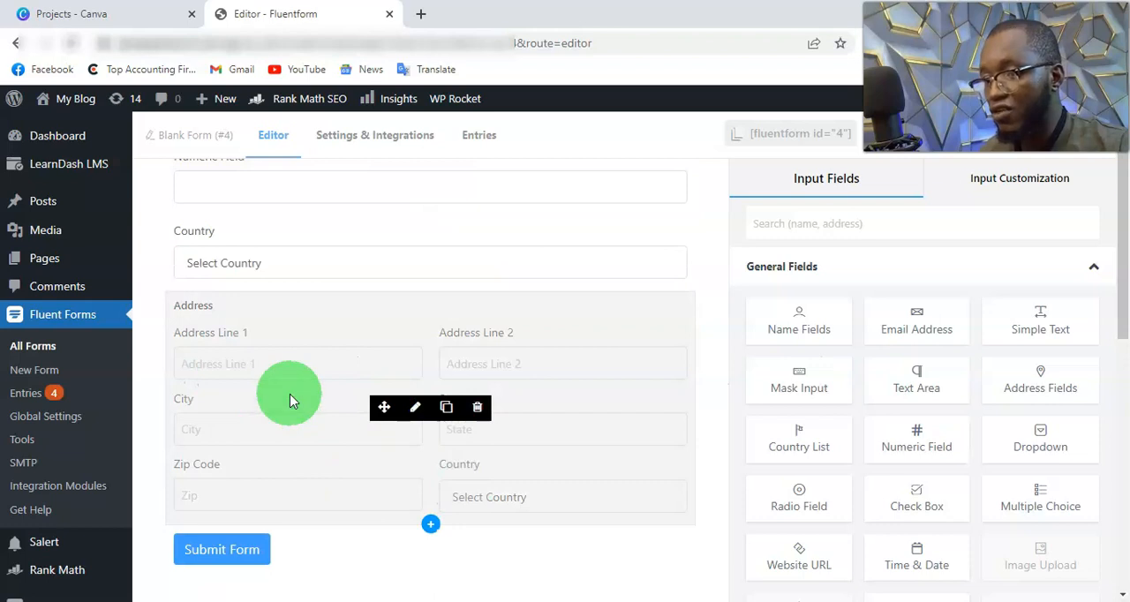
Step: Disable the Zip Code, Address Line 2 and Country subfields in the form's Address block
click(292, 399)
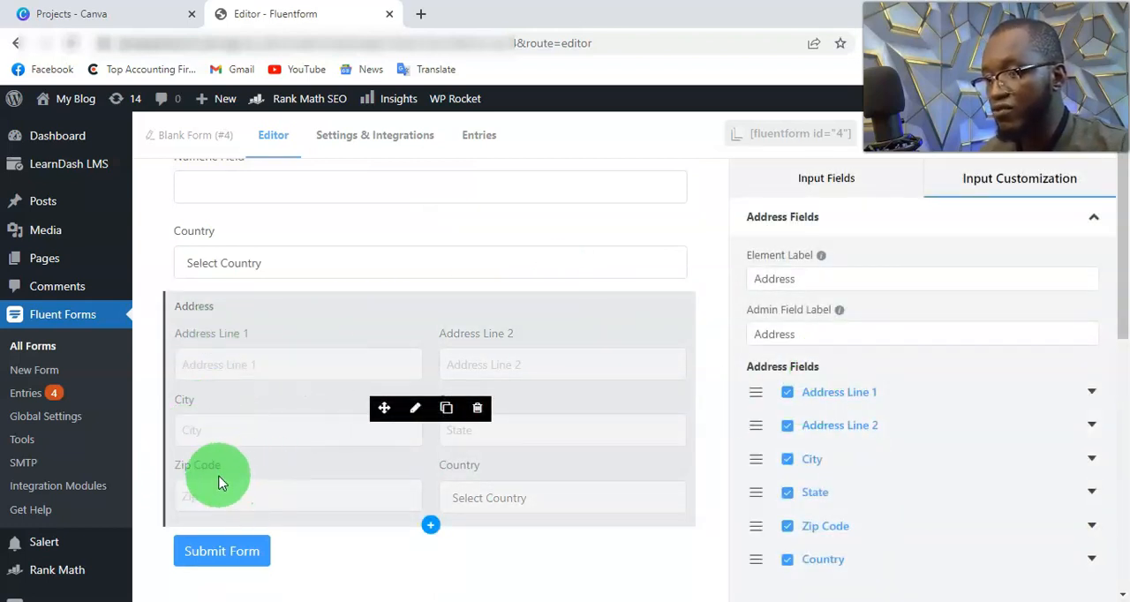
scroll(916, 471, down, 1)
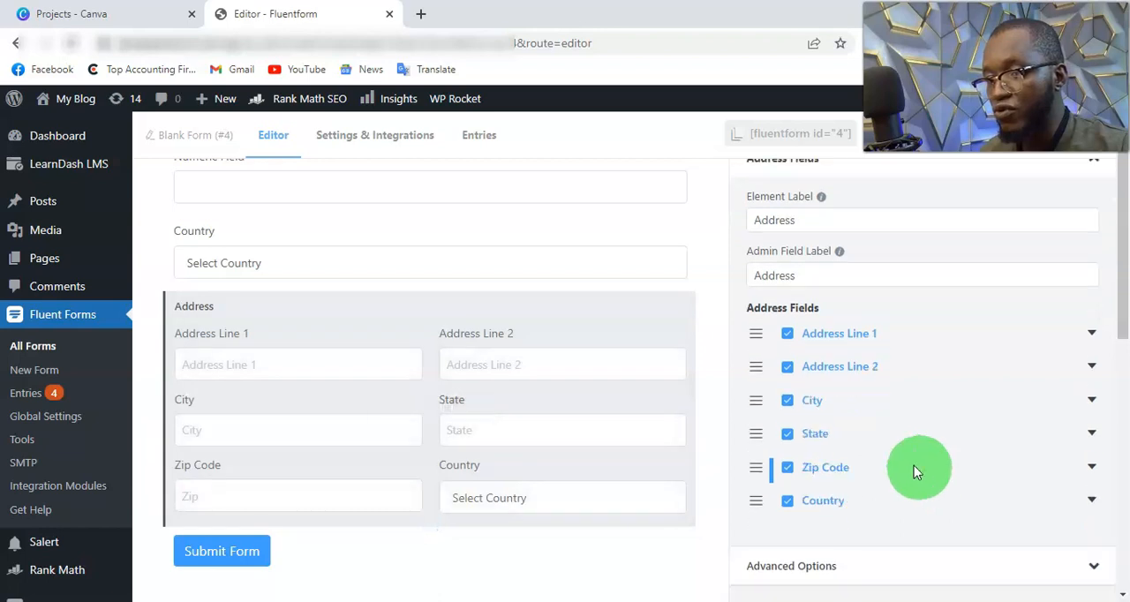
click(786, 467)
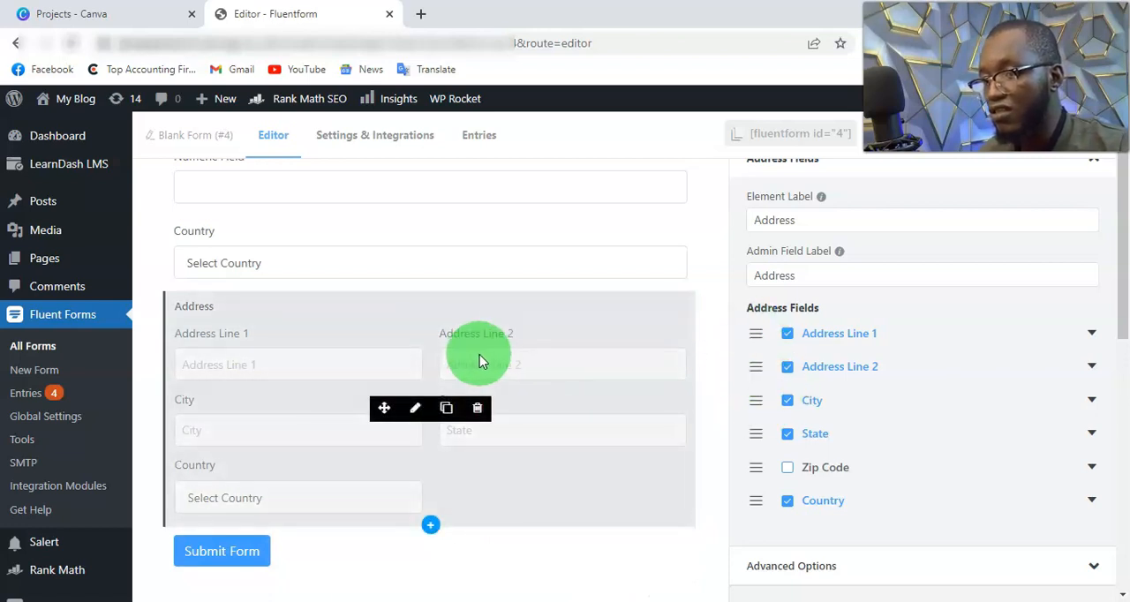
click(786, 367)
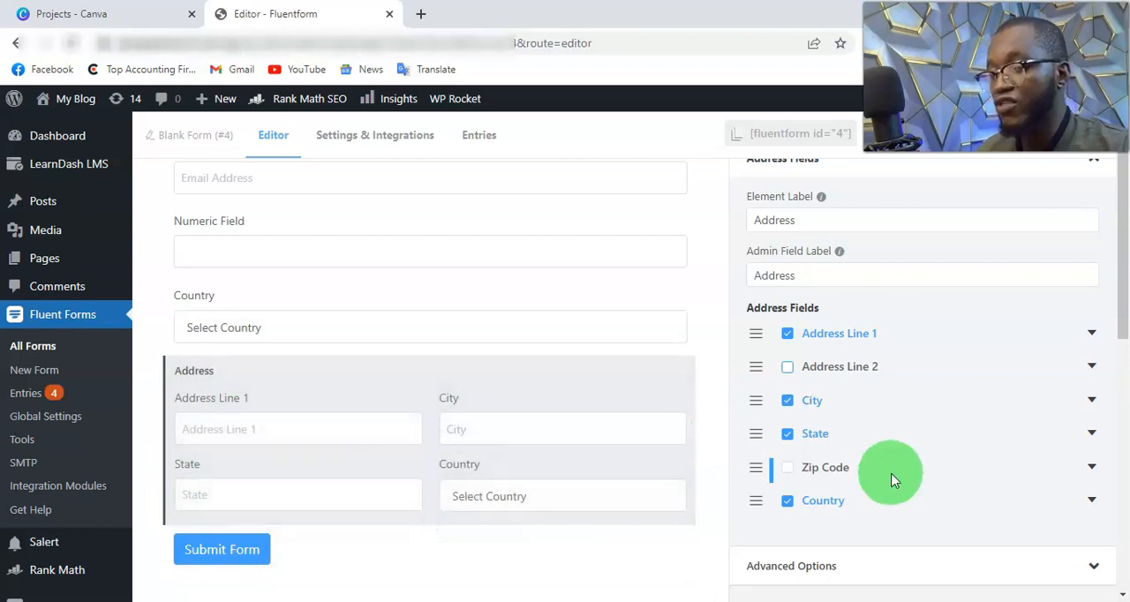
click(788, 503)
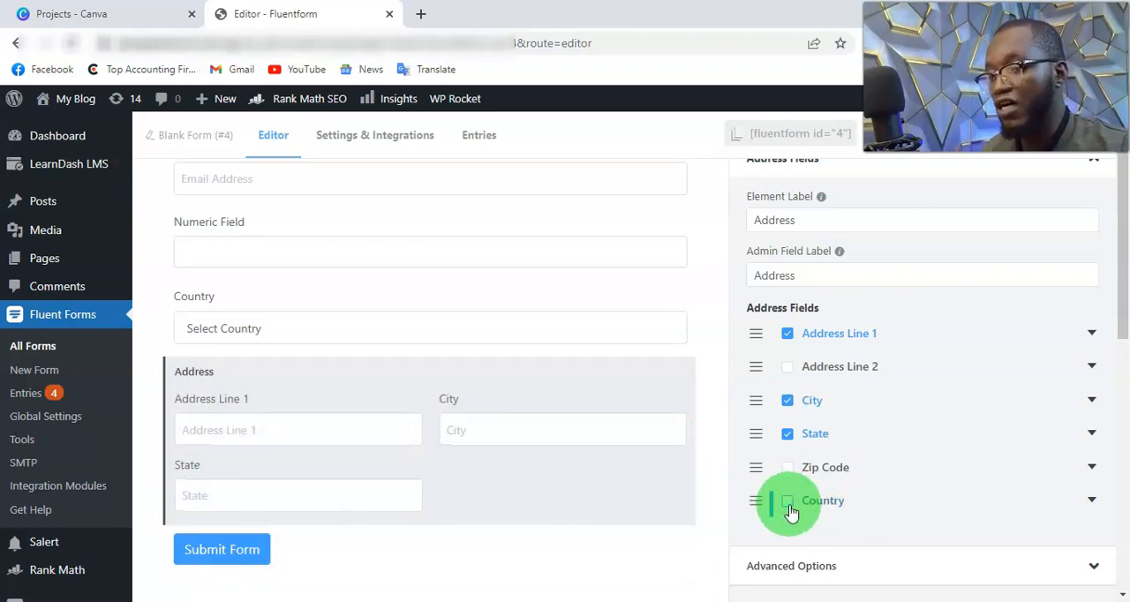
Step: Save the form with its customized address block
scroll(404, 479, down, 2)
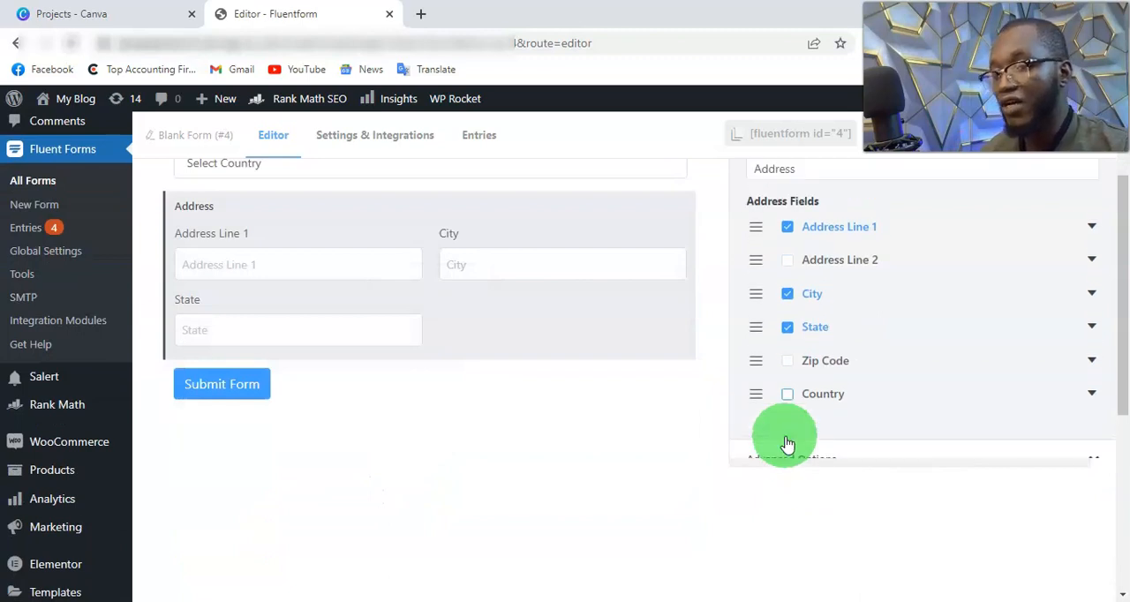
scroll(858, 442, up, 2)
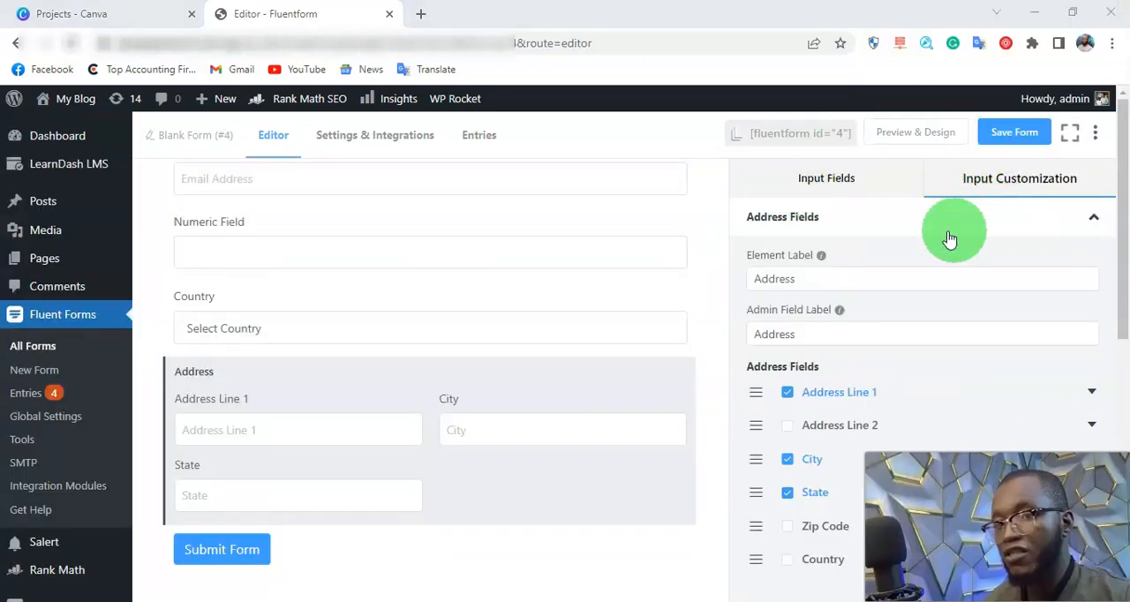
click(1011, 145)
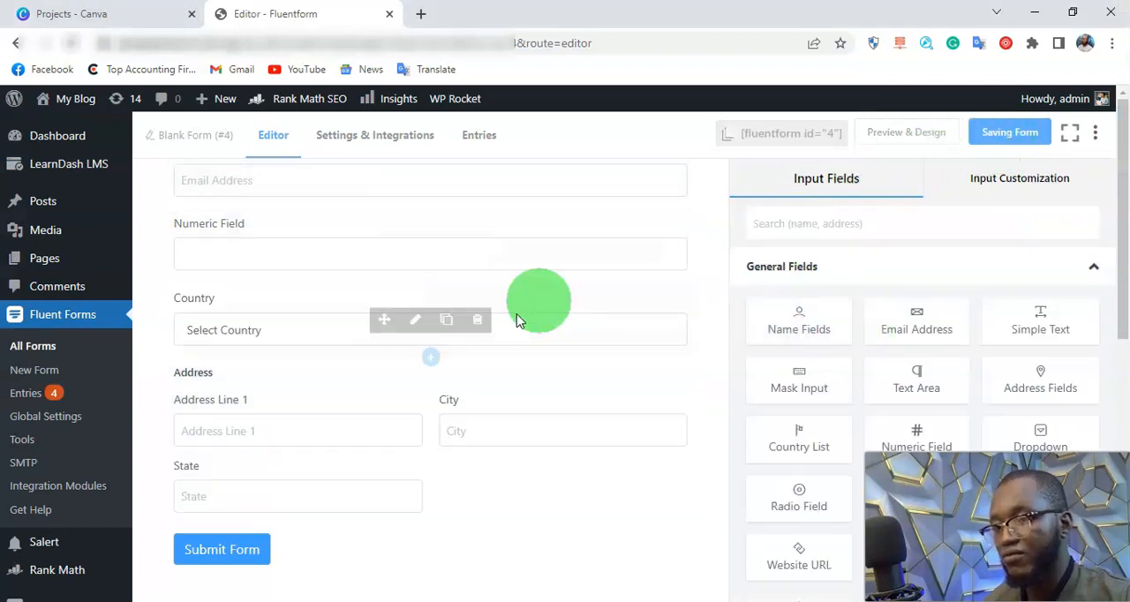
scroll(935, 318, down, 3)
click(371, 399)
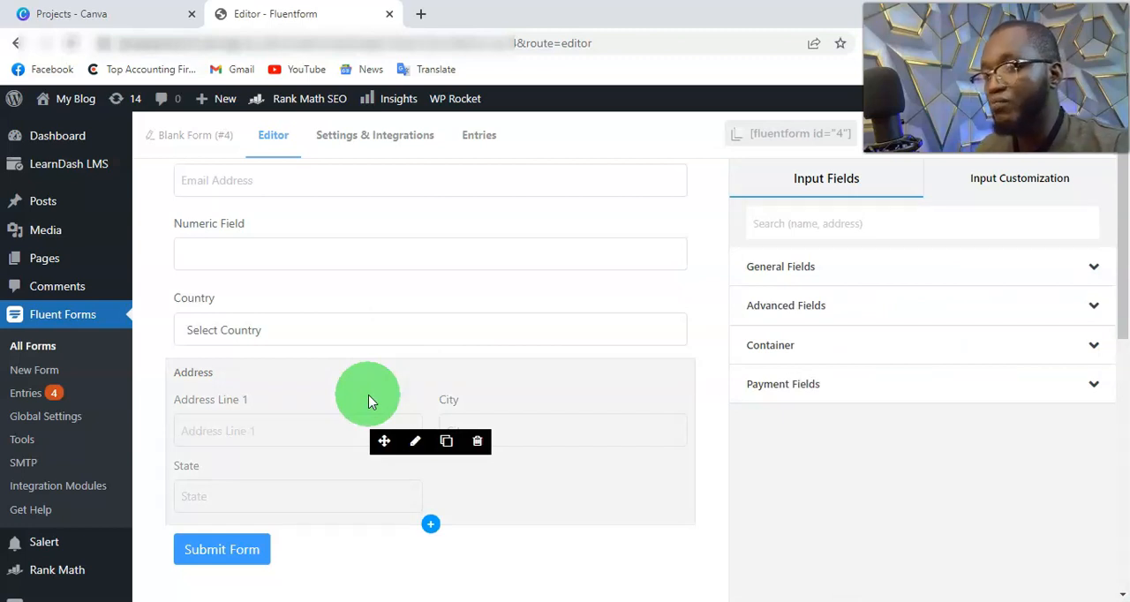
Step: Open the form's Marketing & CRM Integrations settings and bring up the Upgrade to PRO page in a new browser tab
click(372, 143)
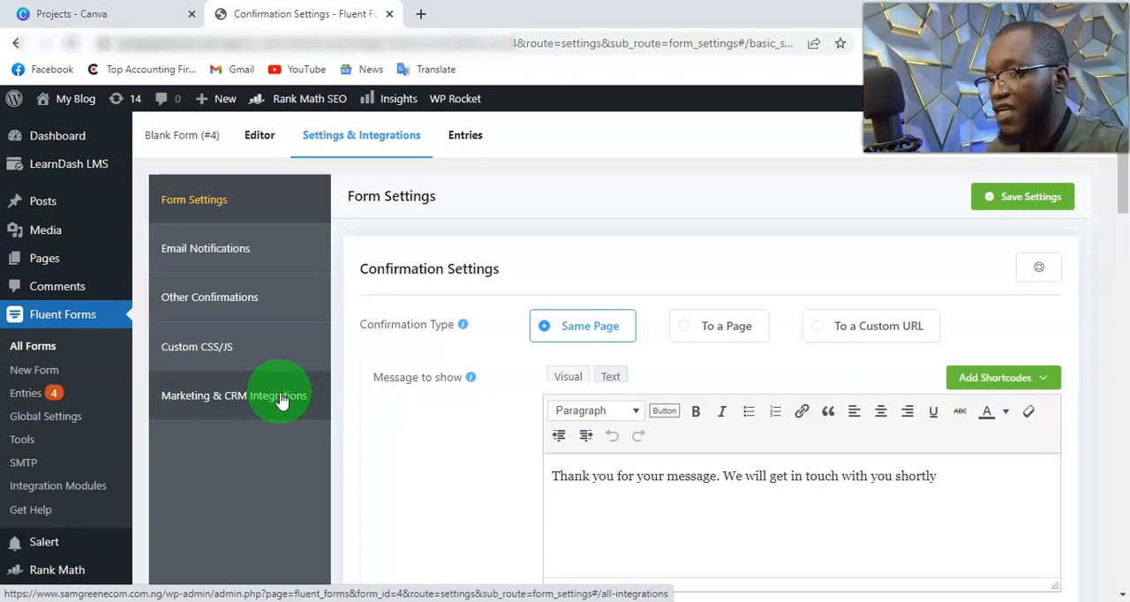
click(280, 400)
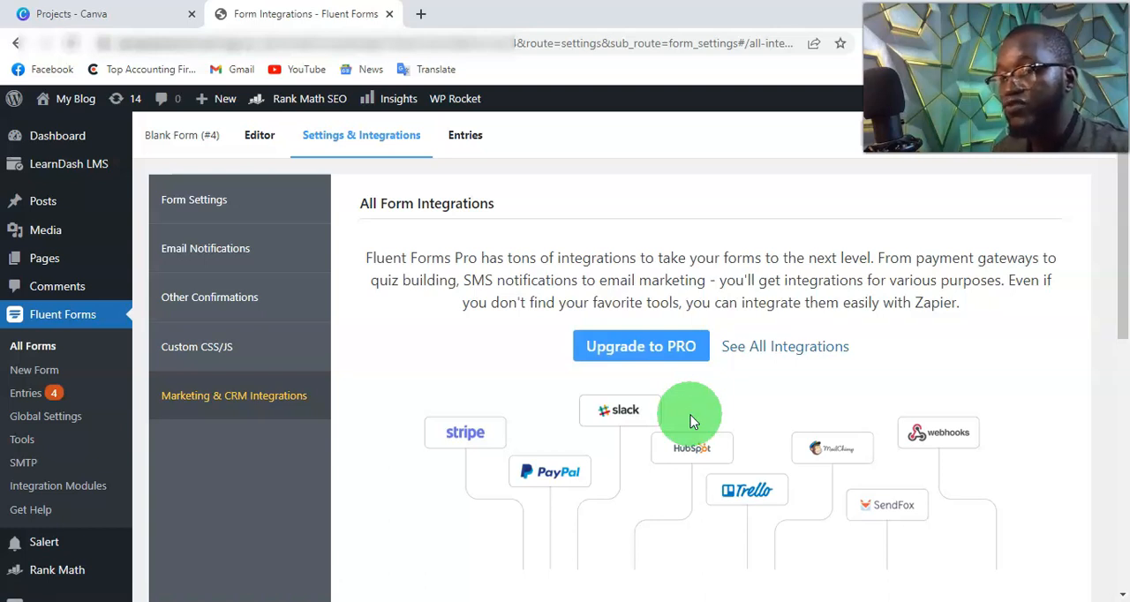
right_click(670, 350)
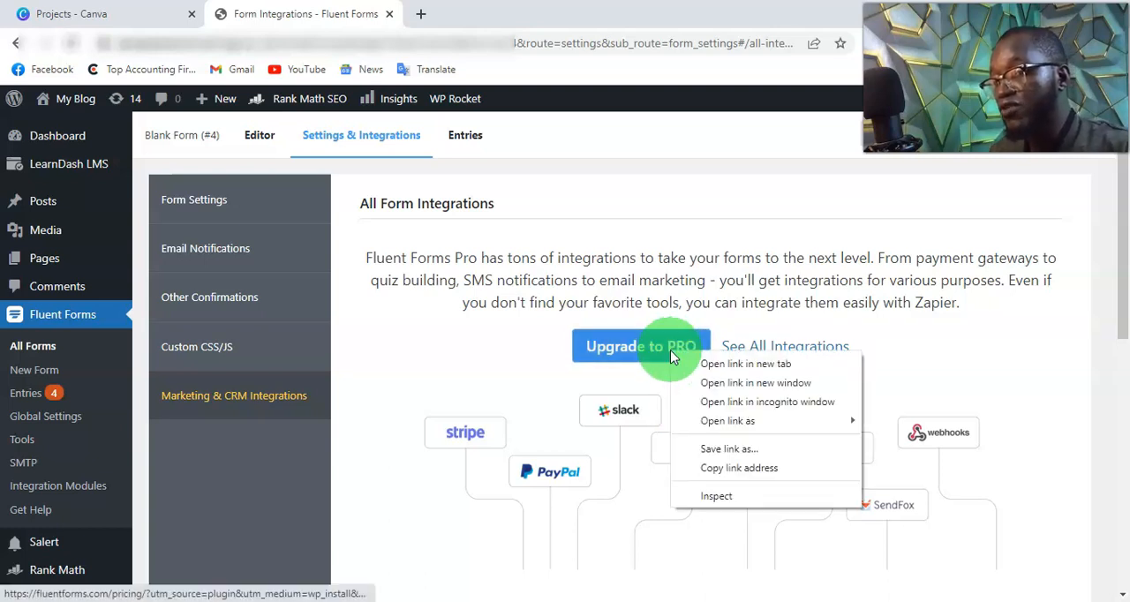
click(746, 366)
click(476, 13)
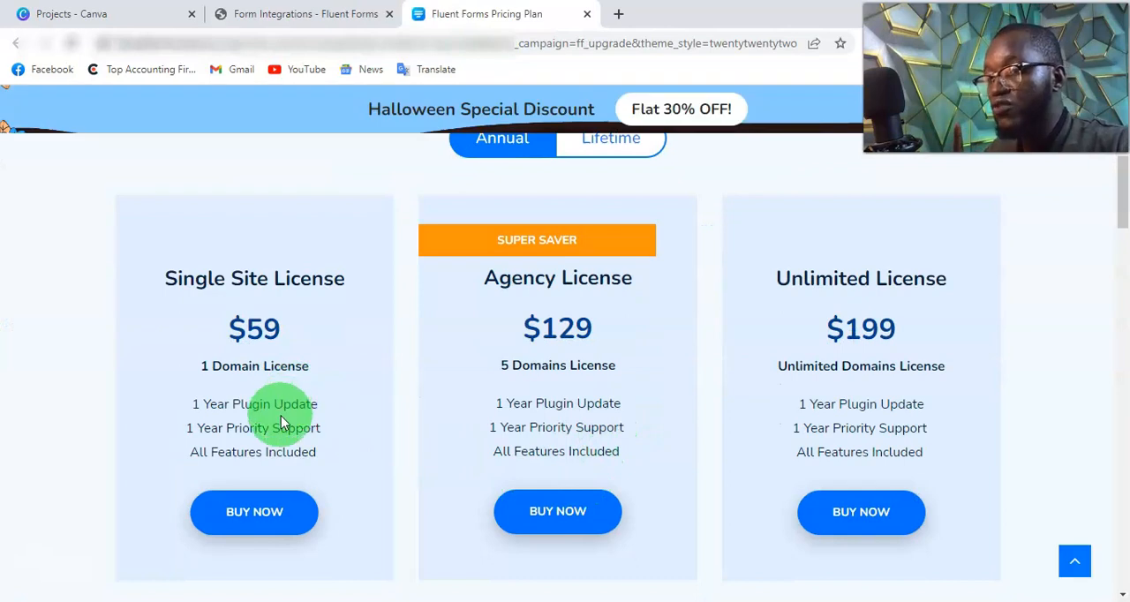
Step: Review the Fluent Forms annual license plans and switch the pricing to Lifetime to compare them
scroll(281, 422, up, 1)
scroll(281, 422, down, 1)
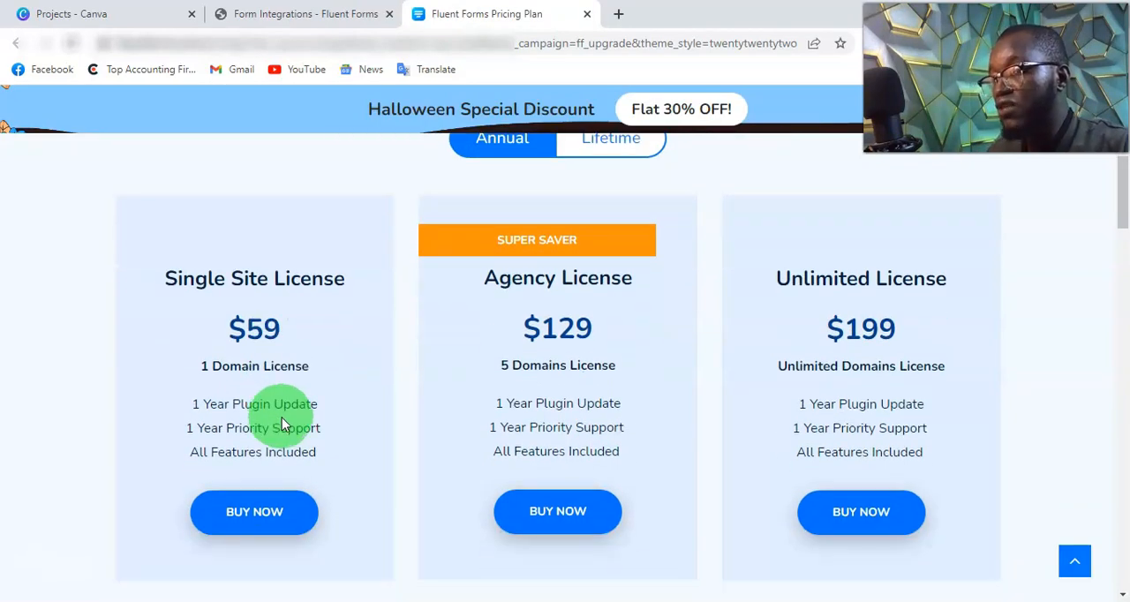
scroll(303, 343, up, 2)
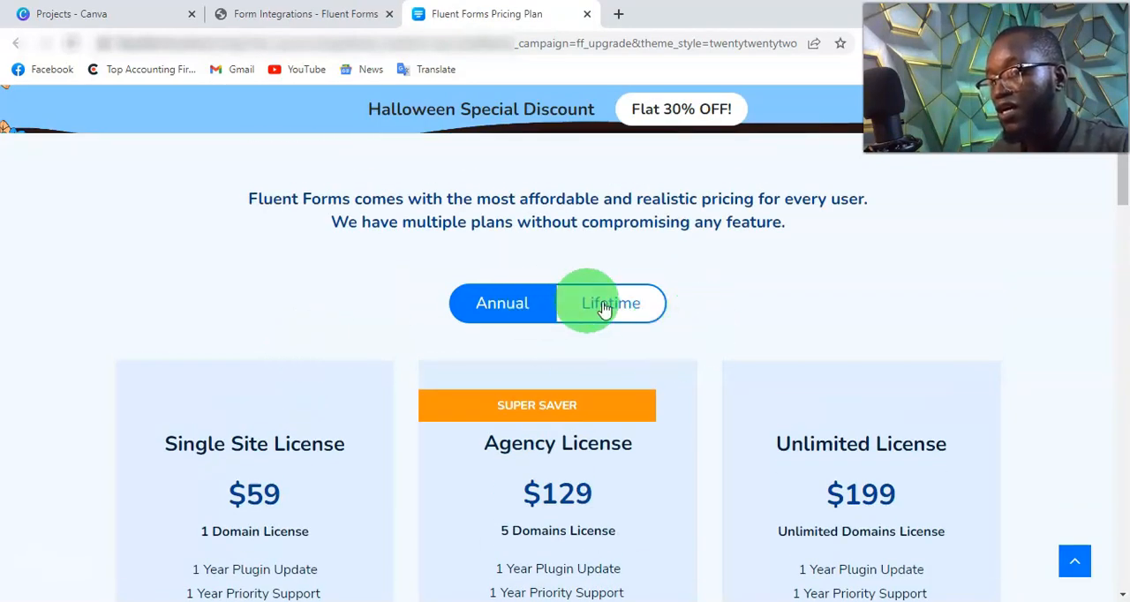
click(605, 316)
scroll(320, 463, down, 1)
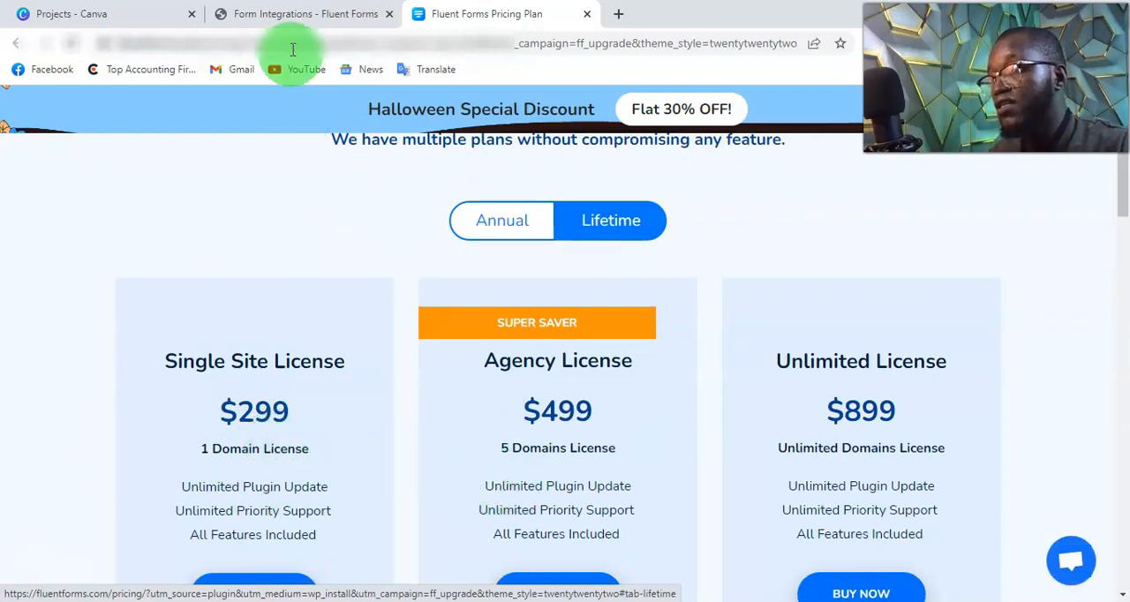
mouse_move(297, 18)
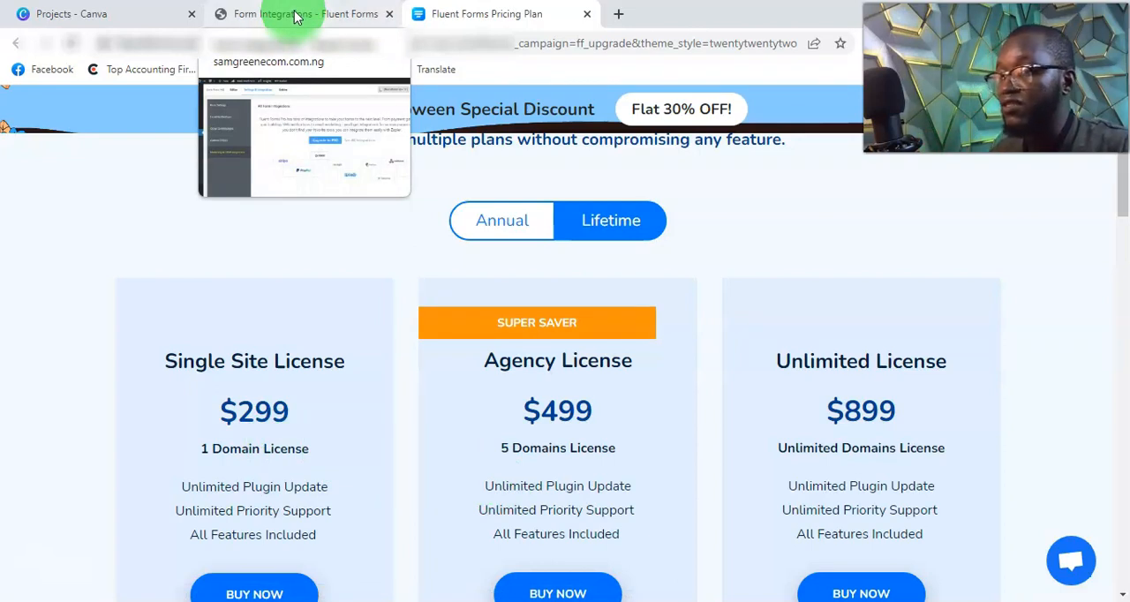
Step: Return to the WordPress admin and bring up the page for adding new plugins
click(296, 18)
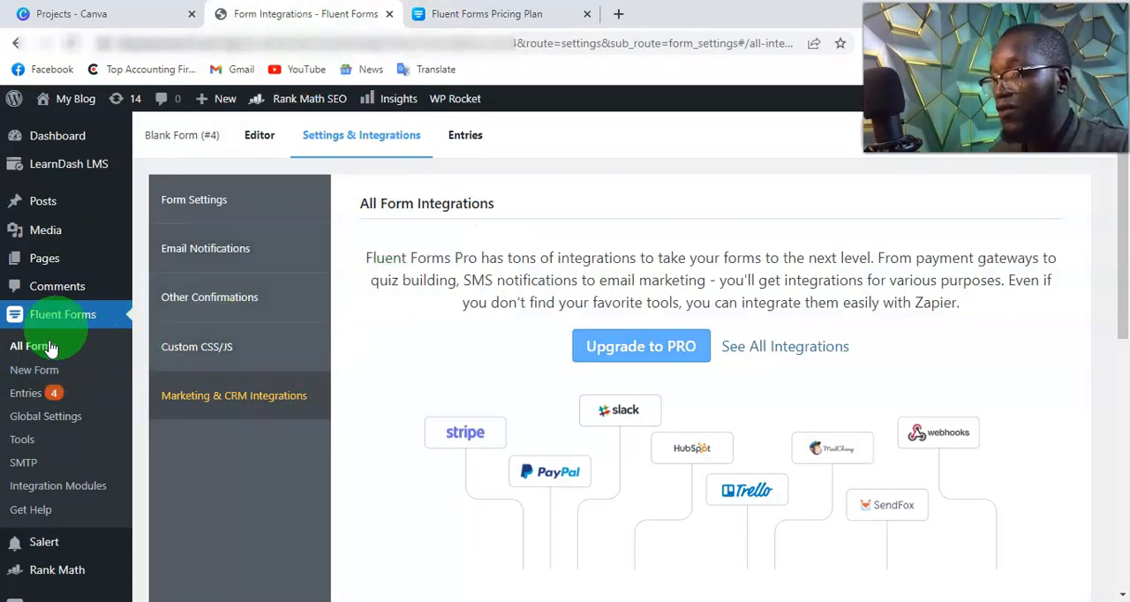
scroll(51, 467, down, 3)
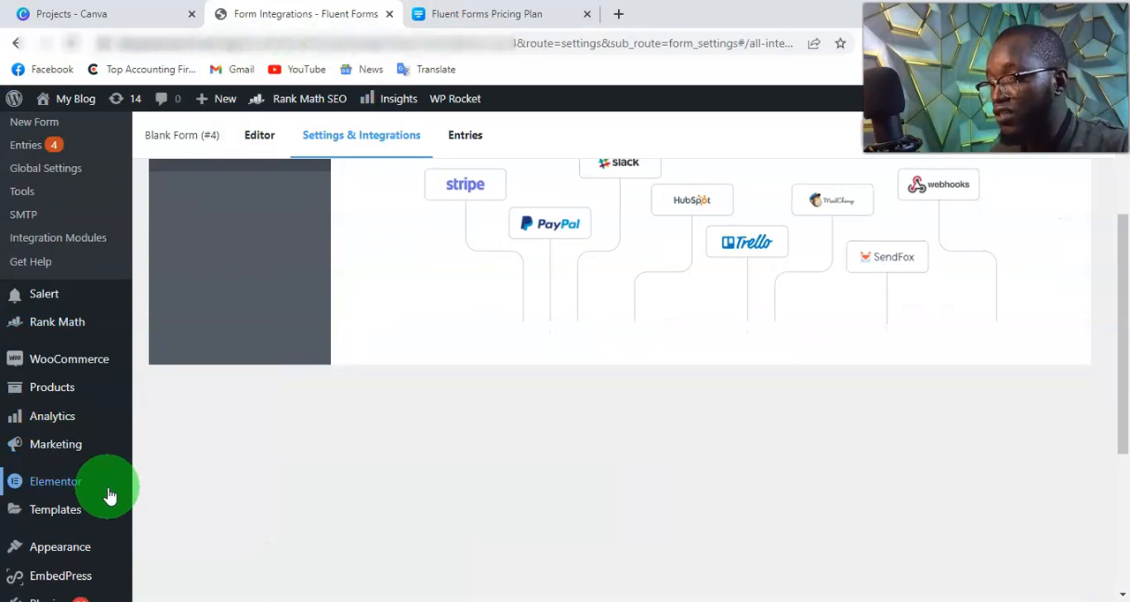
scroll(109, 496, down, 3)
click(70, 369)
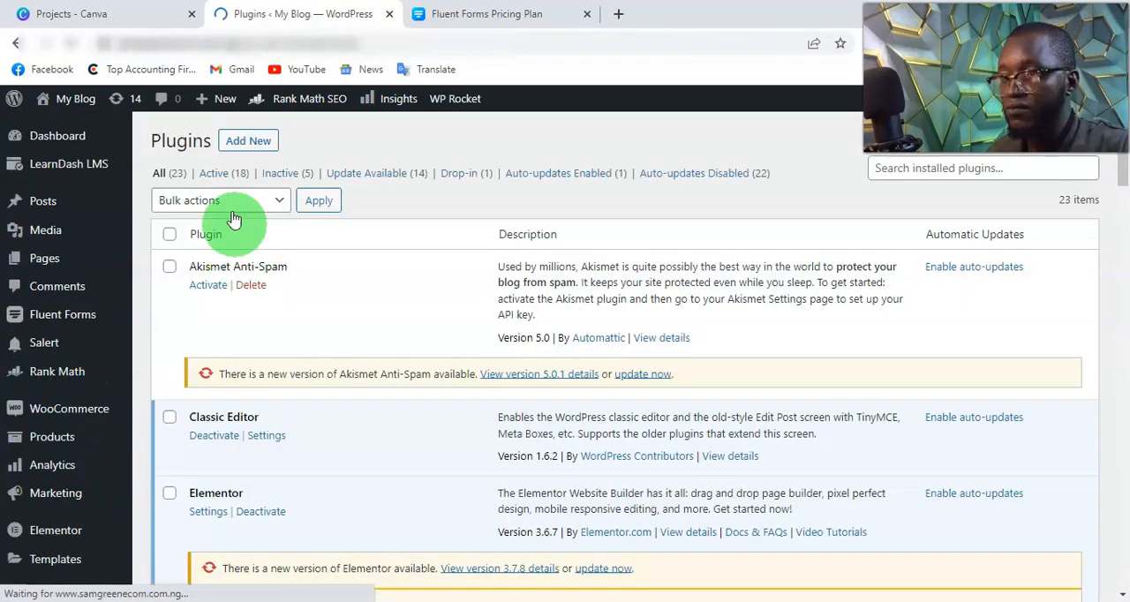
click(248, 143)
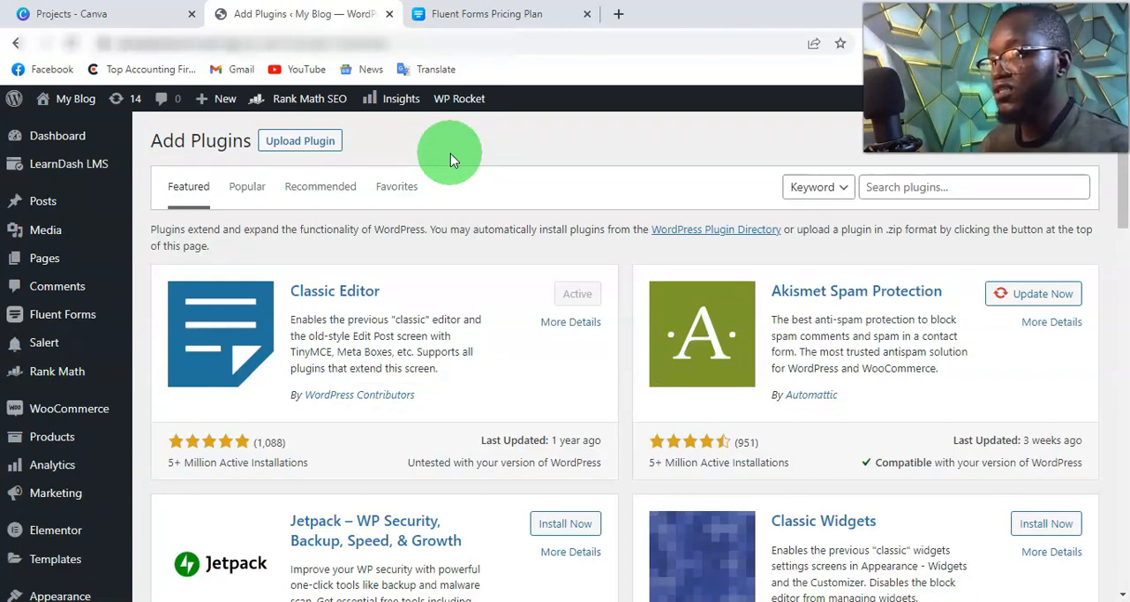
Step: Upload the plugin package fluentformpro-4.3.16.zip, install it and activate it
click(332, 146)
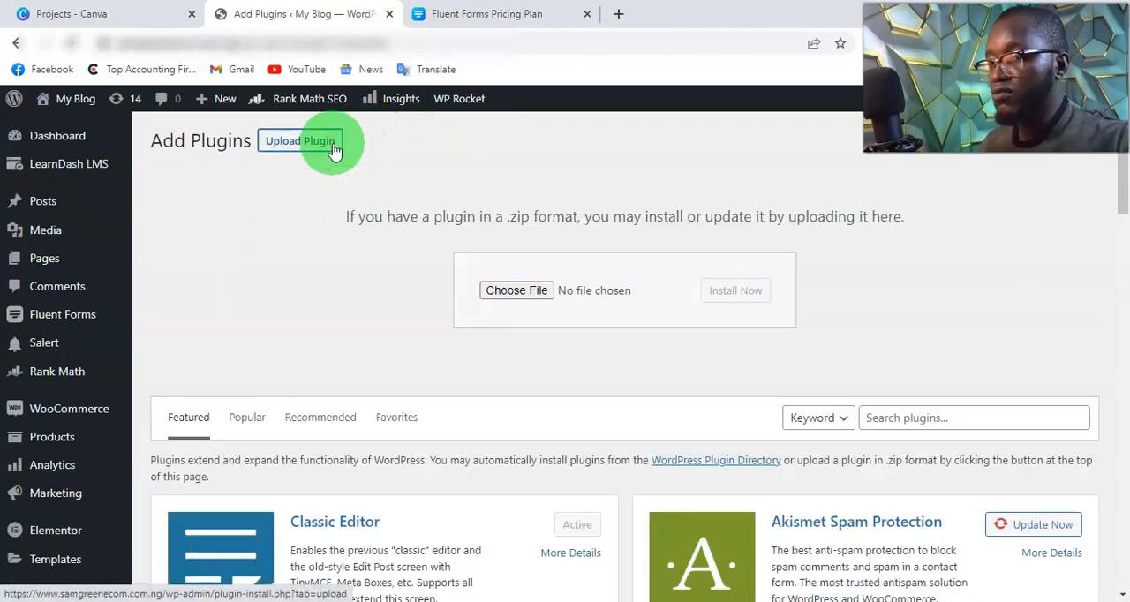
click(543, 295)
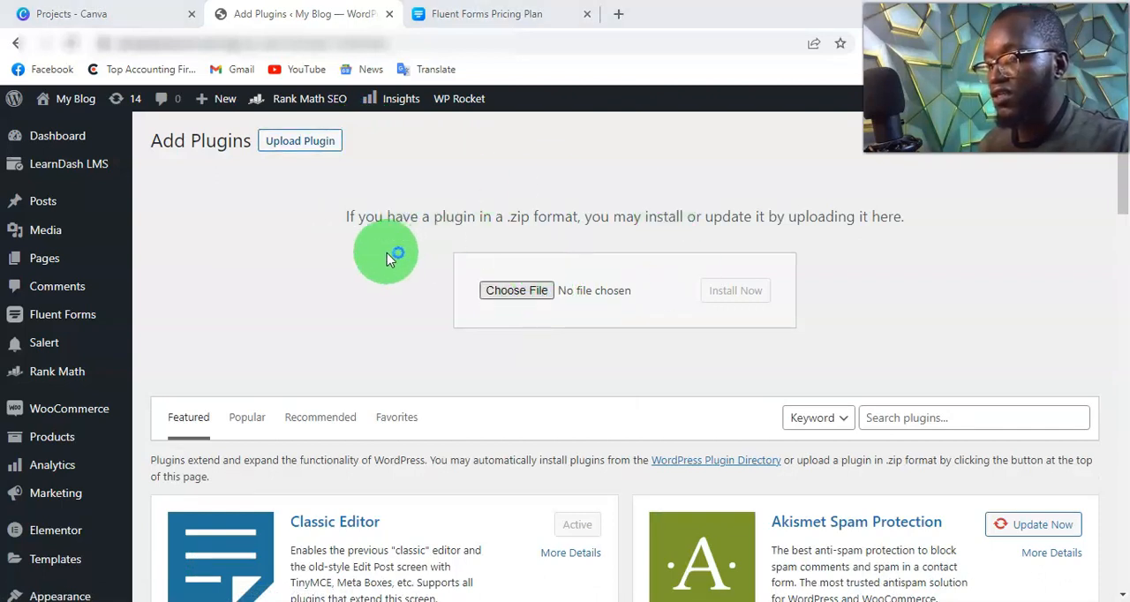
click(731, 291)
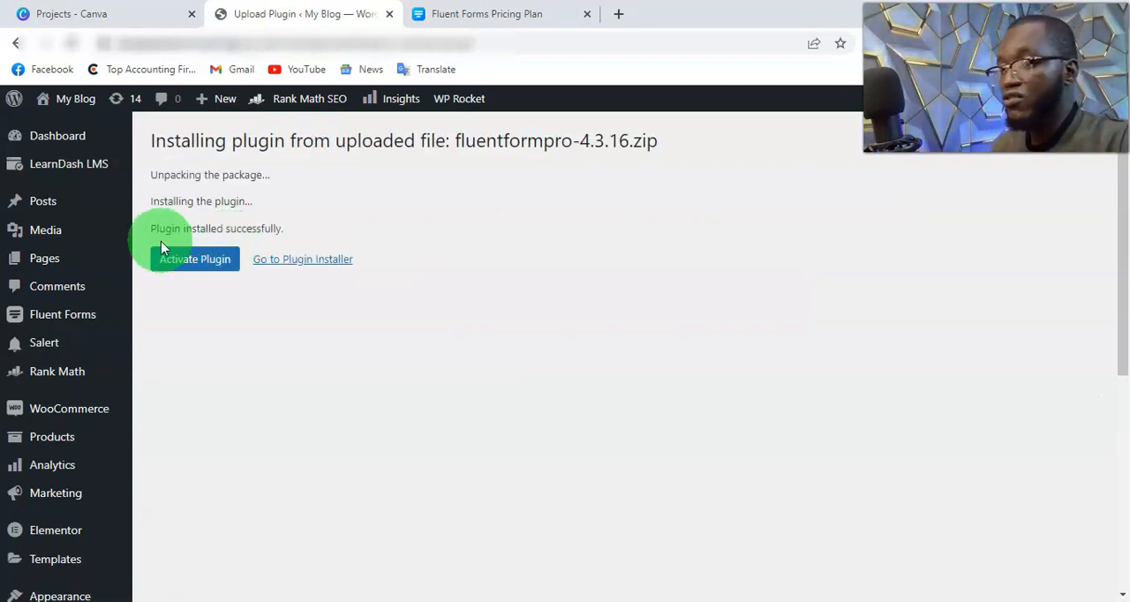
click(201, 267)
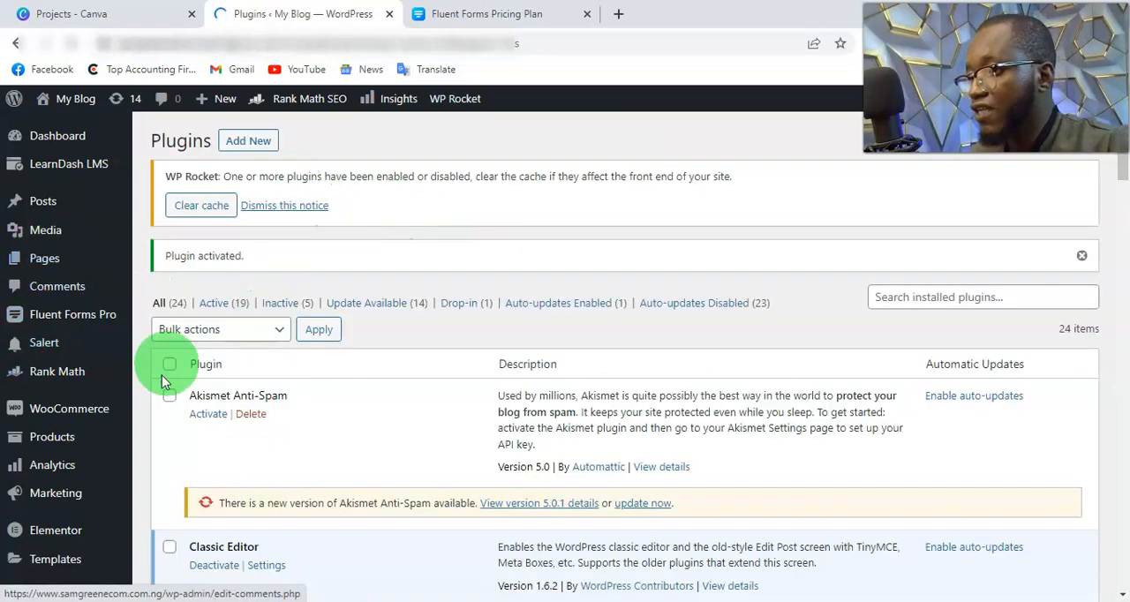
Step: Open Payment Settings within the Fluent Forms Pro Global Settings
mouse_move(88, 320)
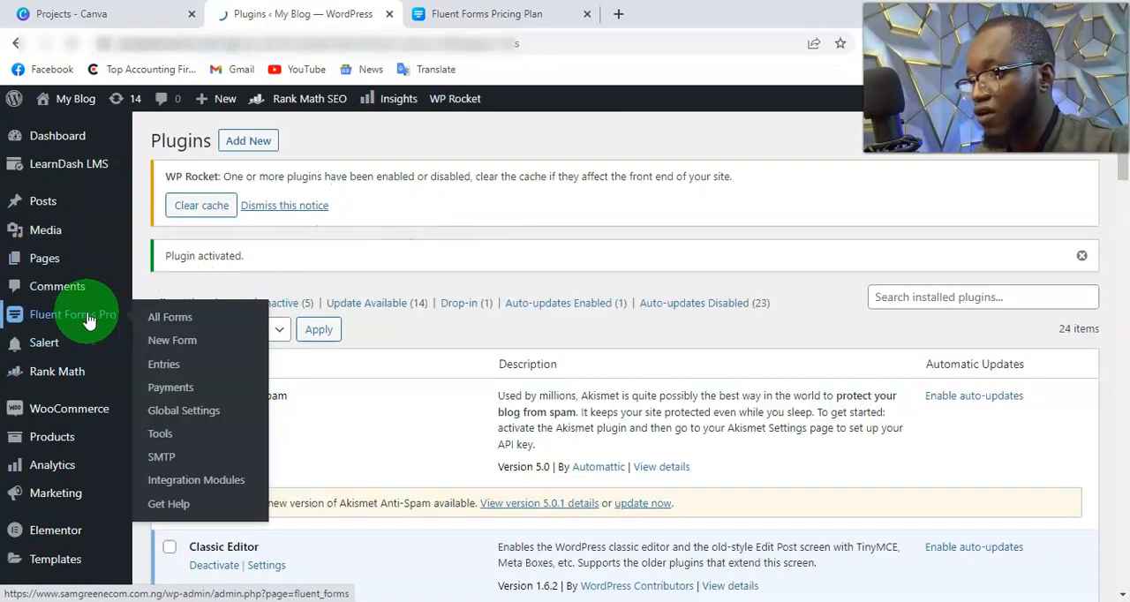
click(175, 323)
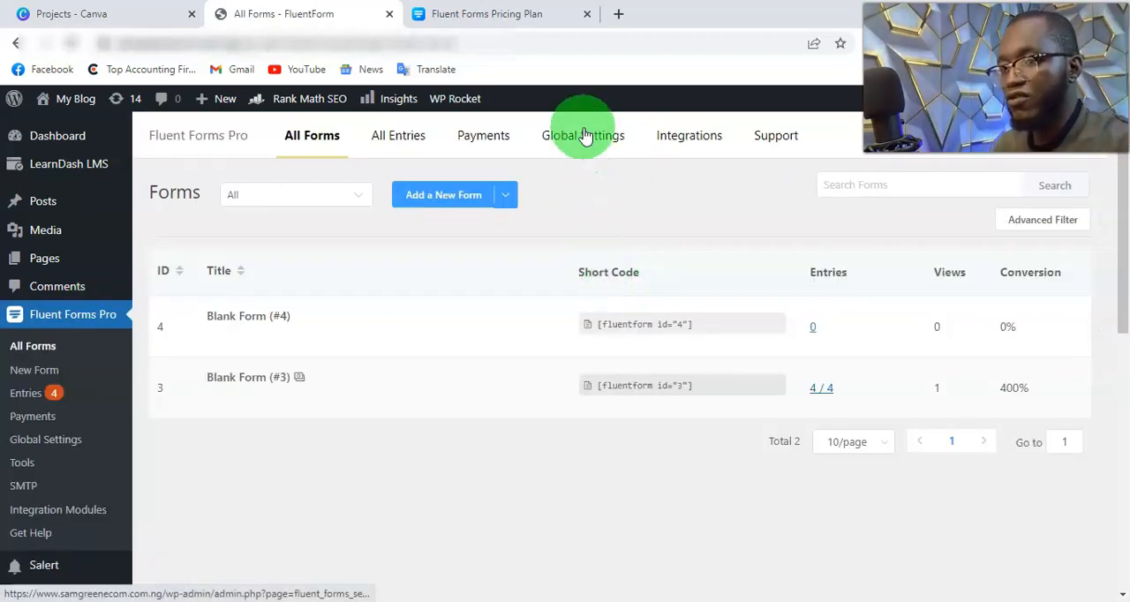
click(583, 136)
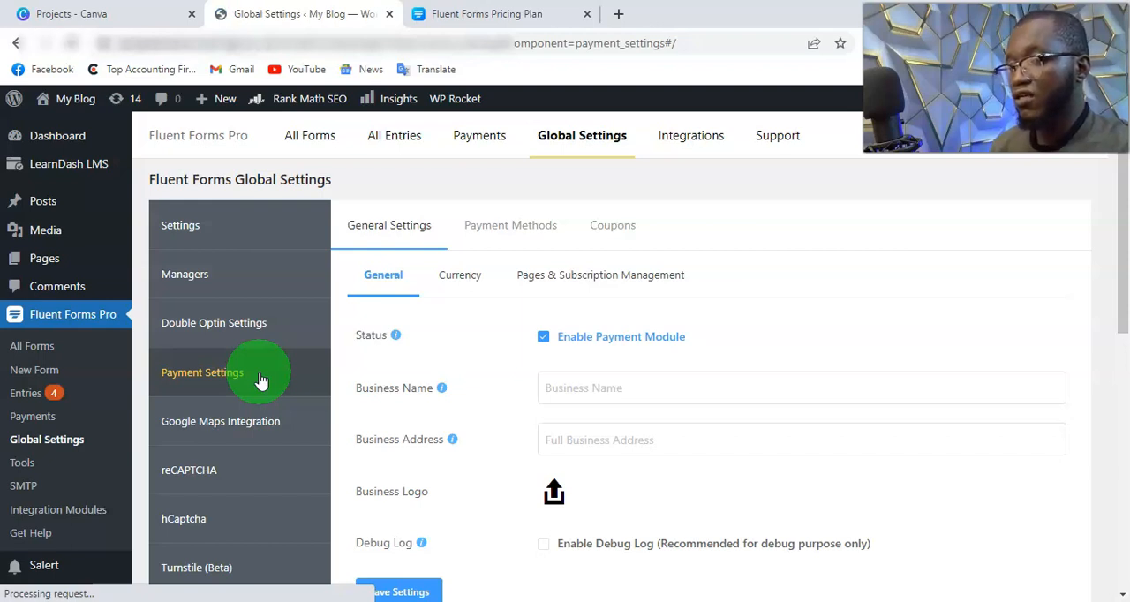
Step: Set the business name to samgreen, fill in the business address, and save the general payment settings
click(559, 385)
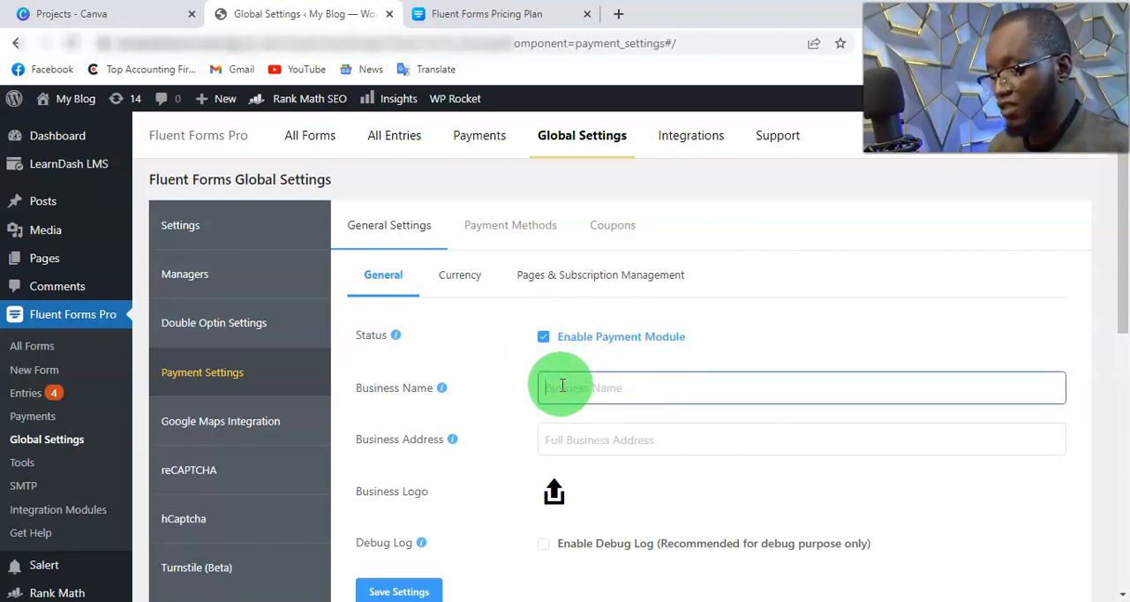
text(samgreen)
click(609, 436)
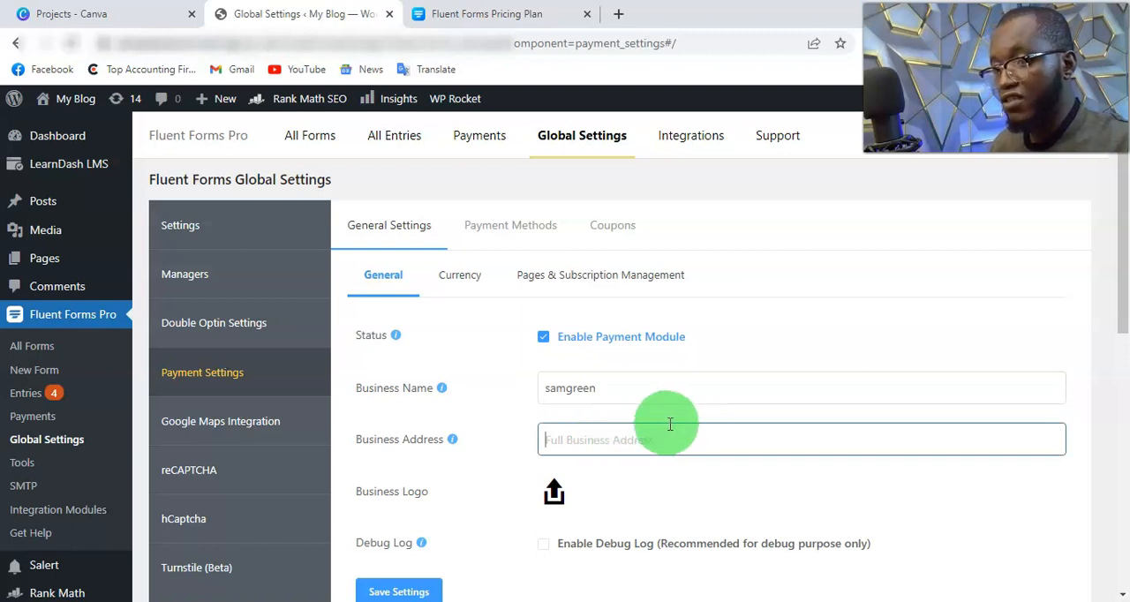
text(lagos nigeria)
scroll(666, 427, down, 2)
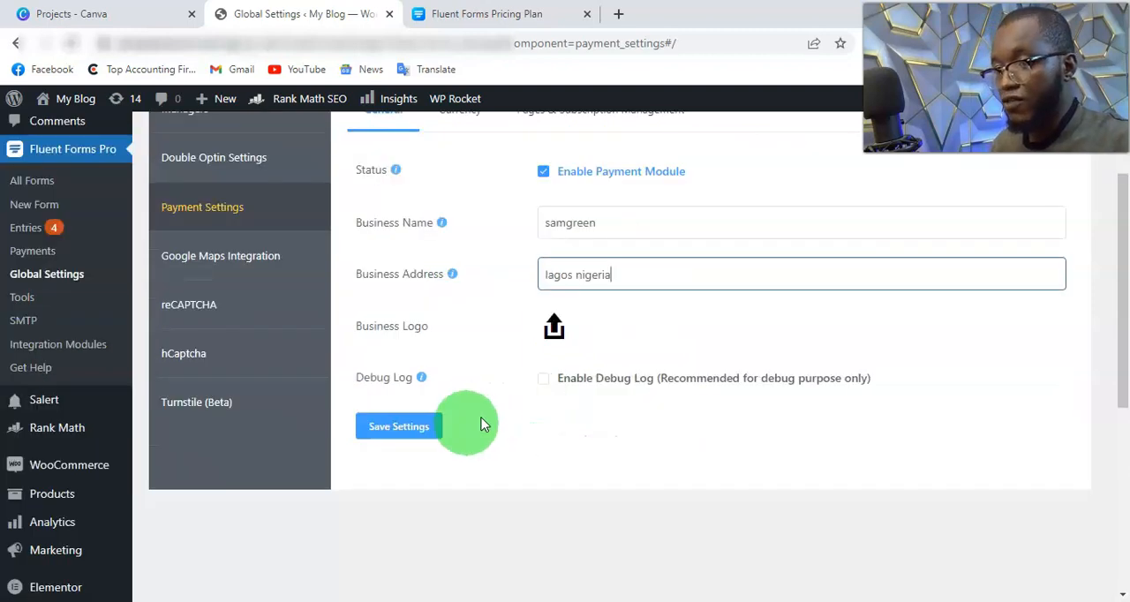
click(433, 437)
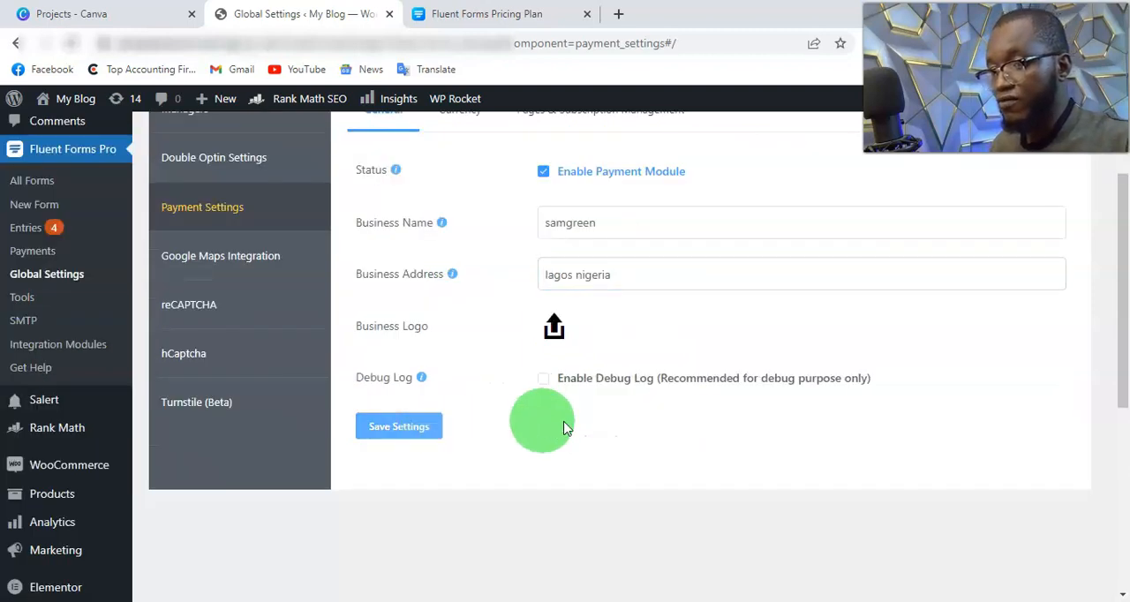
Step: Examine the payment currency settings and look through the available default currencies without changing the selected one
scroll(547, 415, up, 2)
click(476, 280)
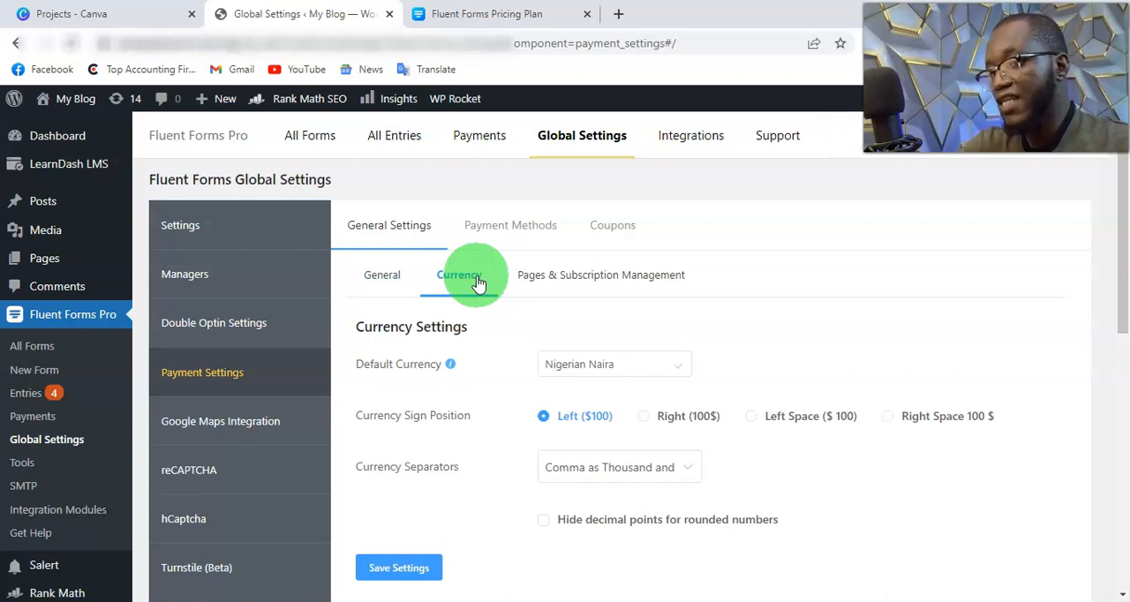
click(631, 376)
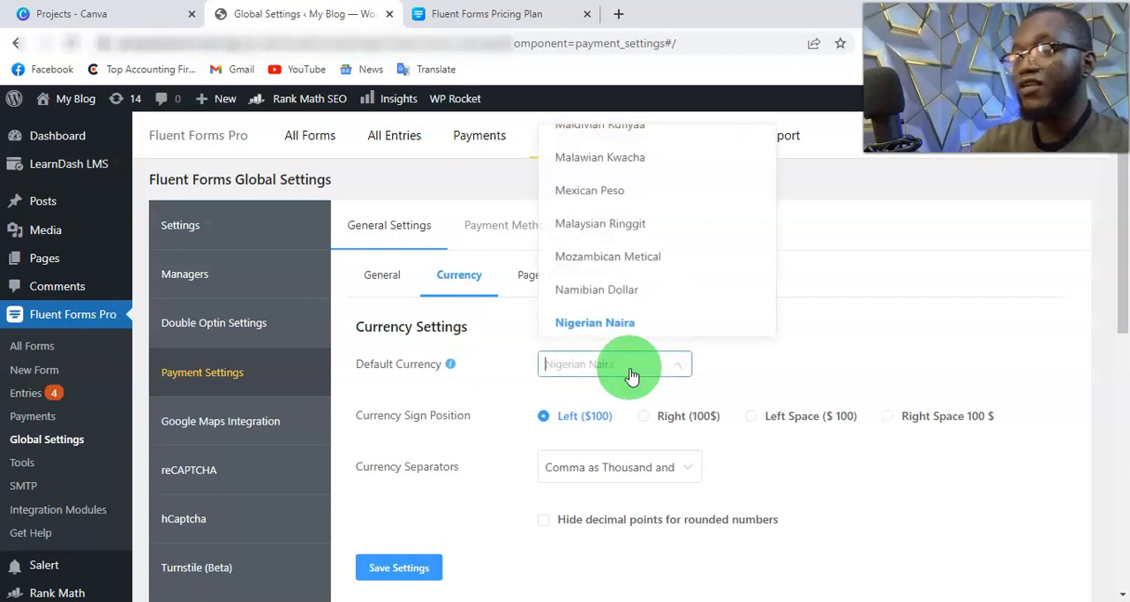
scroll(680, 216, down, 5)
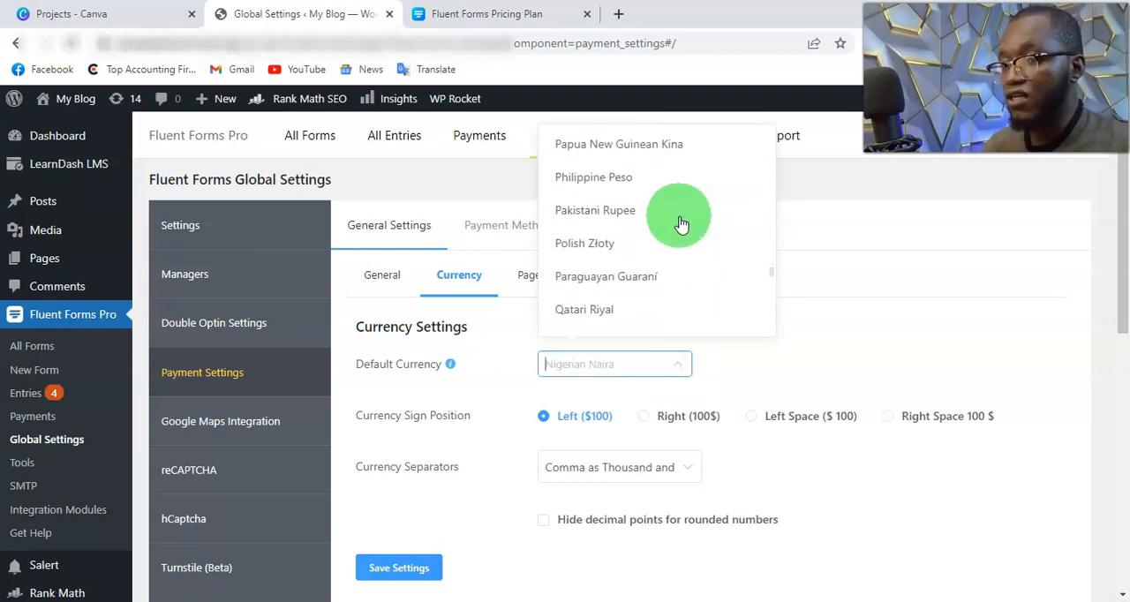
scroll(673, 234, down, 6)
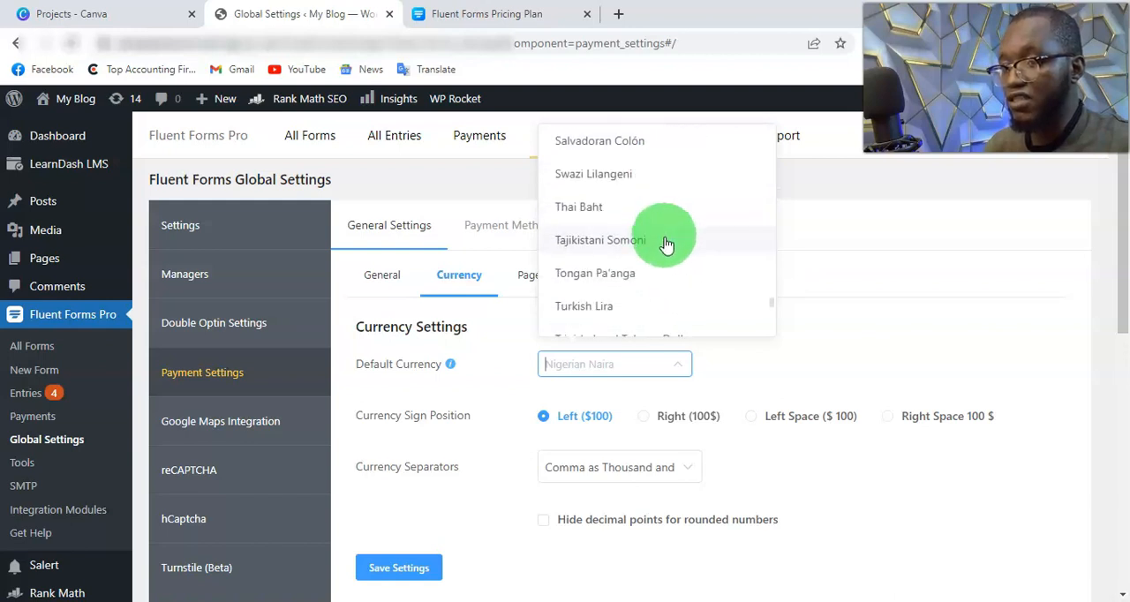
scroll(698, 305, down, 3)
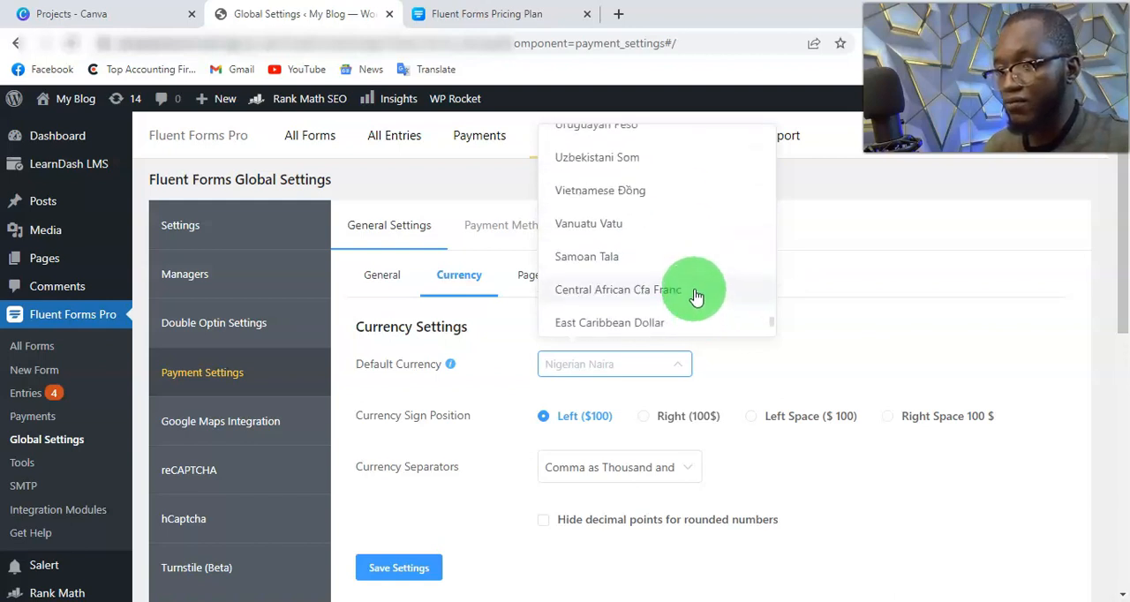
scroll(721, 300, down, 1)
scroll(717, 297, up, 3)
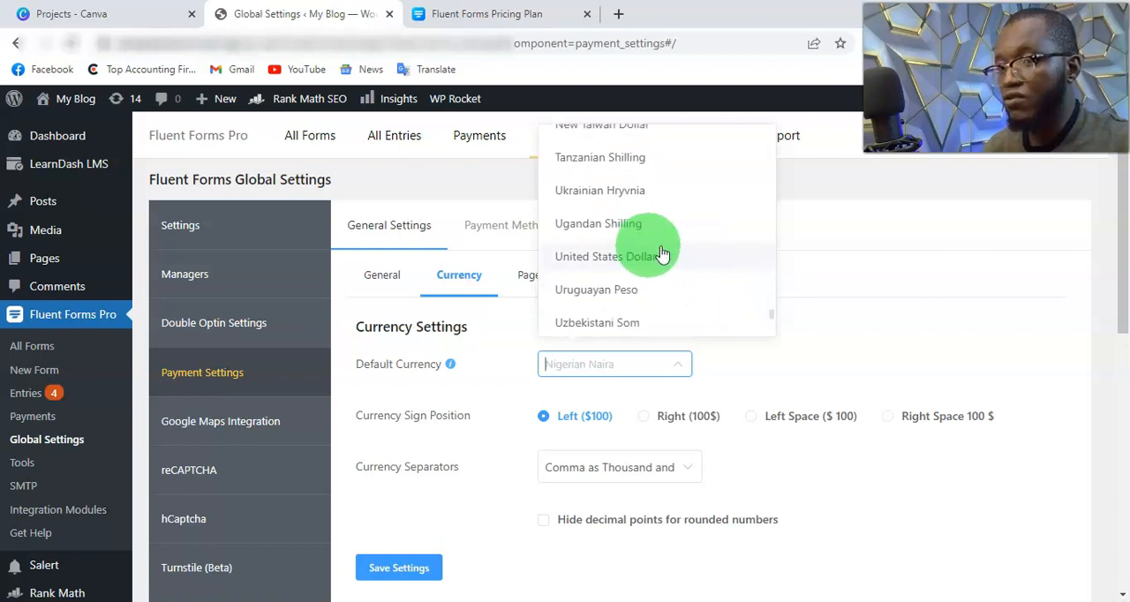
click(926, 345)
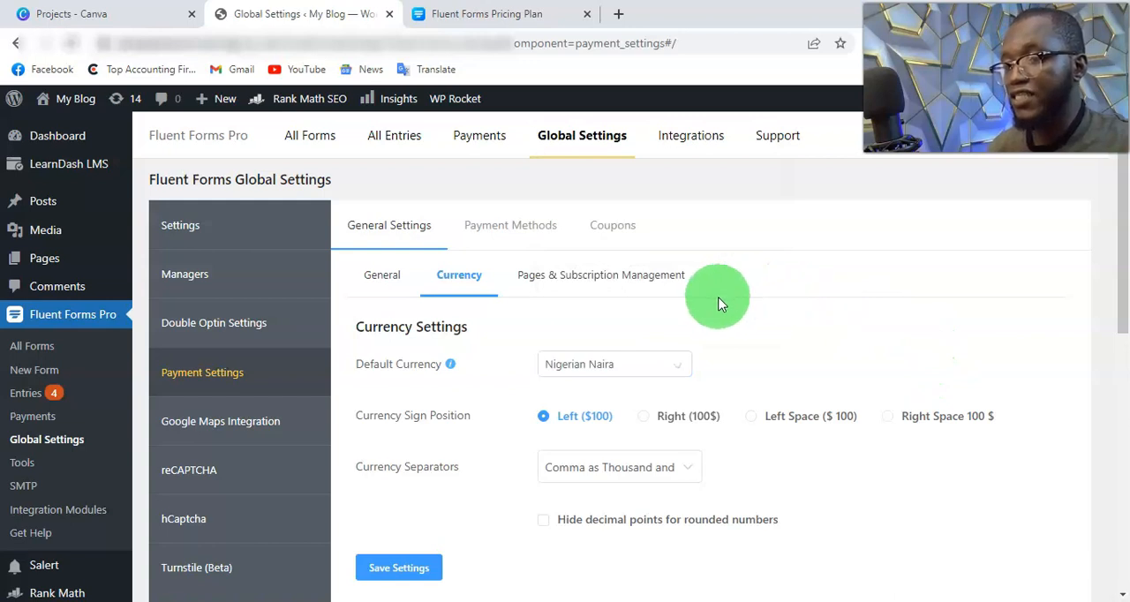
Step: Enable the Paystack payment method and look over its test and live API credential fields
click(518, 228)
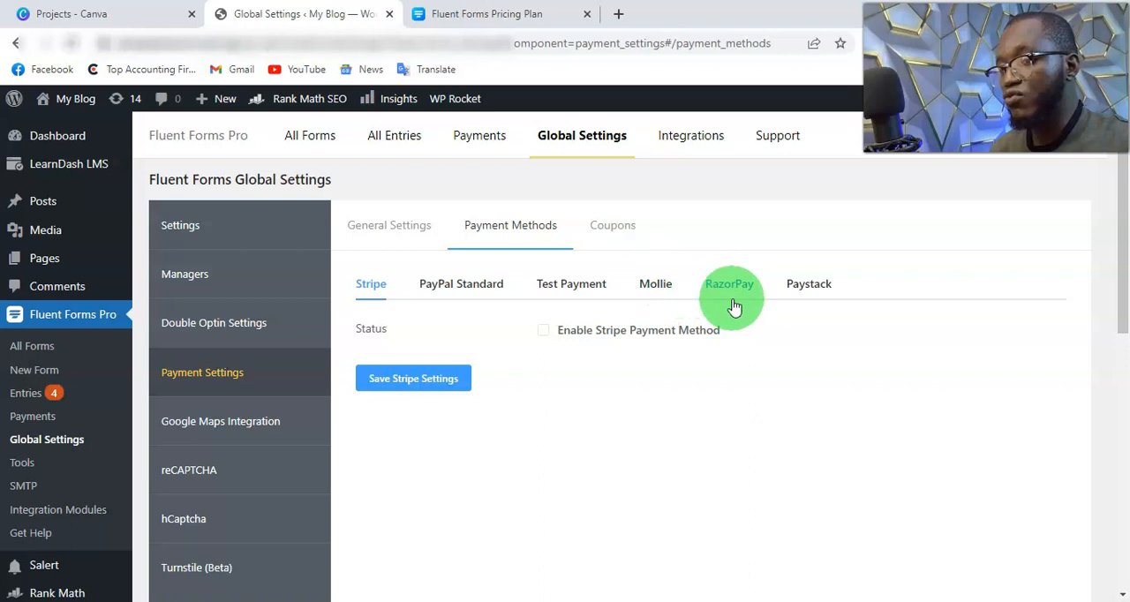
click(814, 291)
click(631, 331)
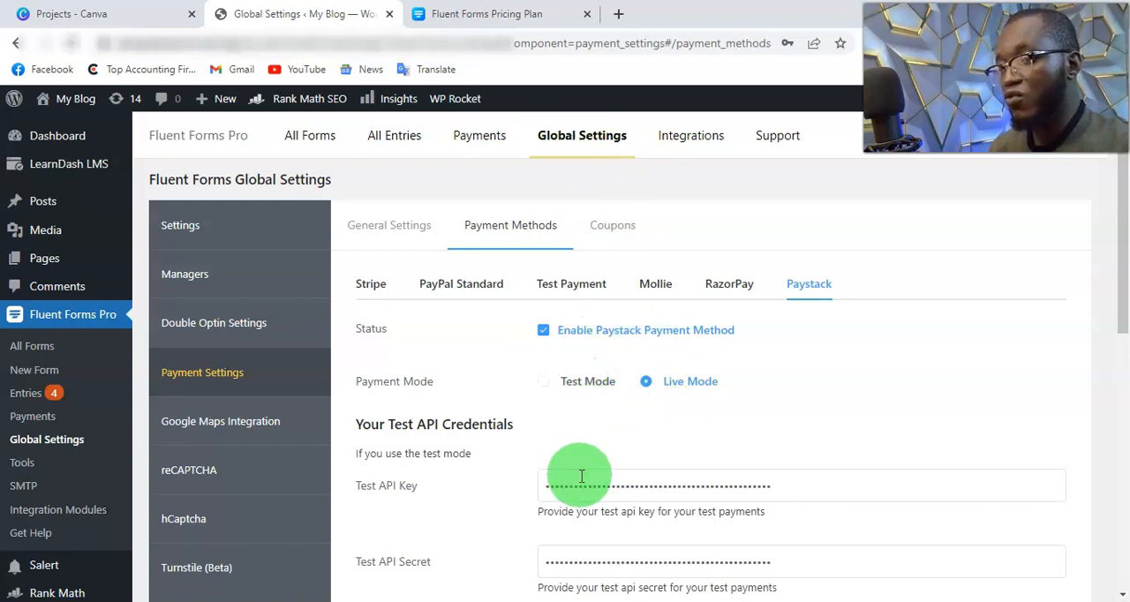
scroll(458, 421, down, 2)
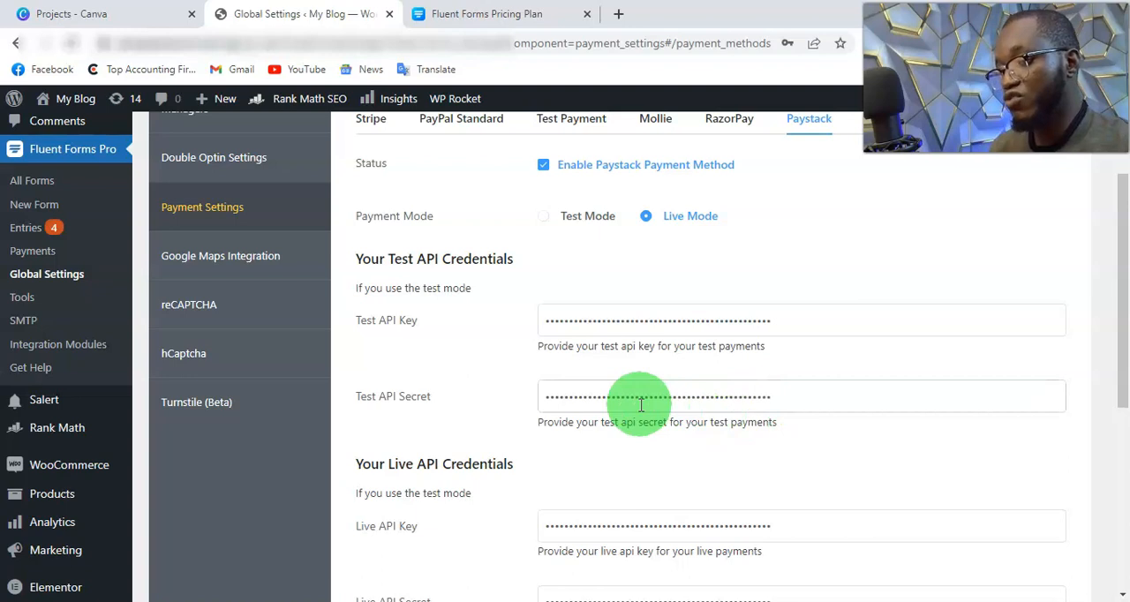
scroll(641, 404, down, 1)
scroll(639, 413, up, 2)
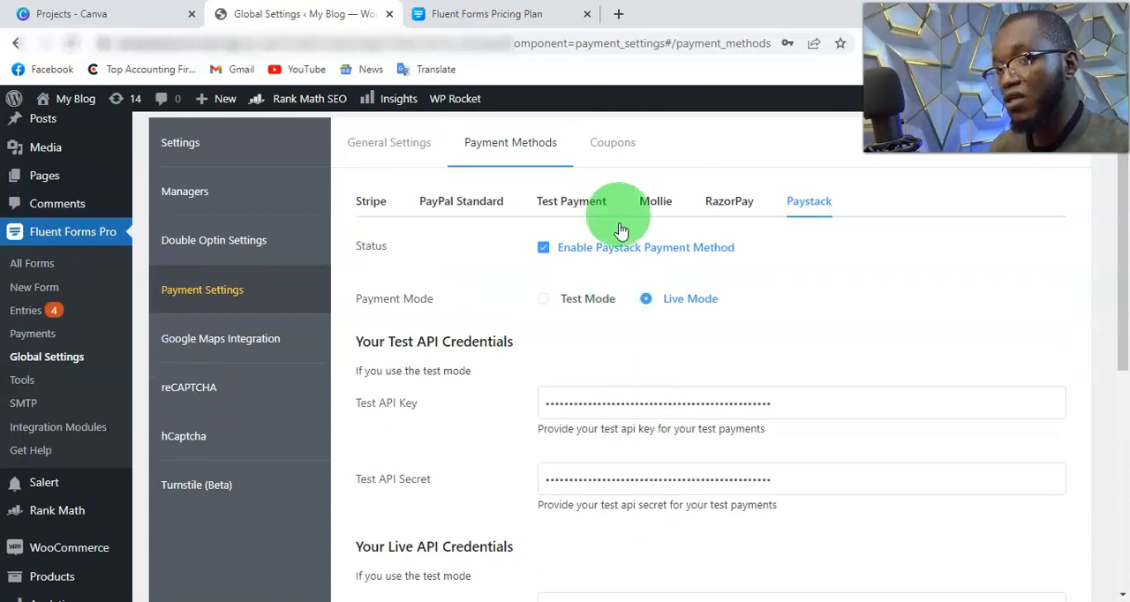
Step: Open Paystack's API Keys & Webhooks settings in a new browser tab and match its live keys to the Live API Key and Secret fields
click(620, 16)
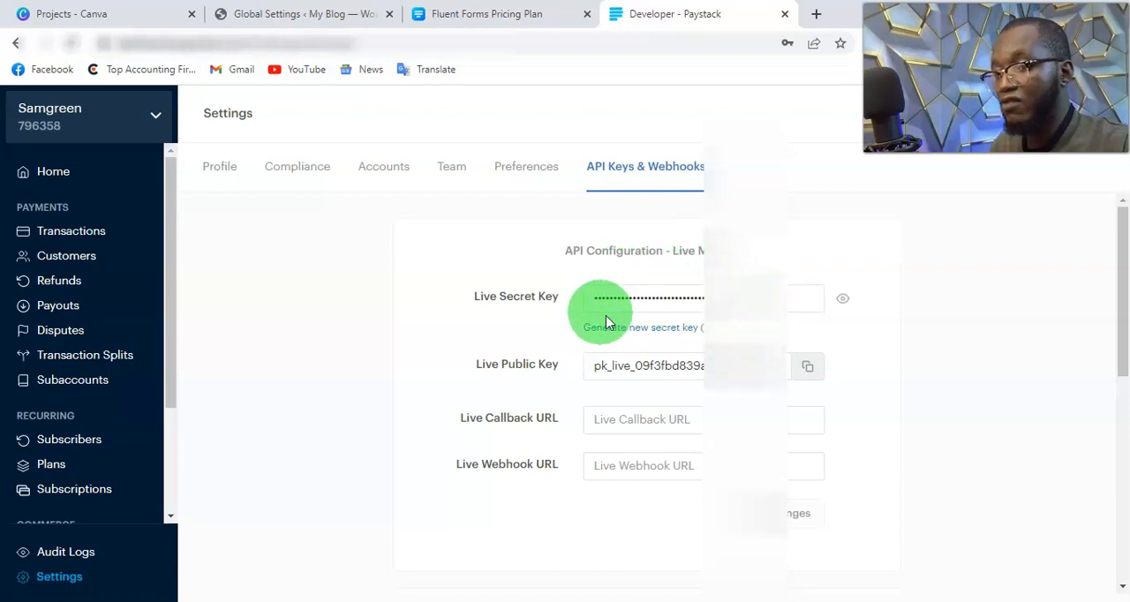
drag(465, 300, 555, 290)
click(305, 24)
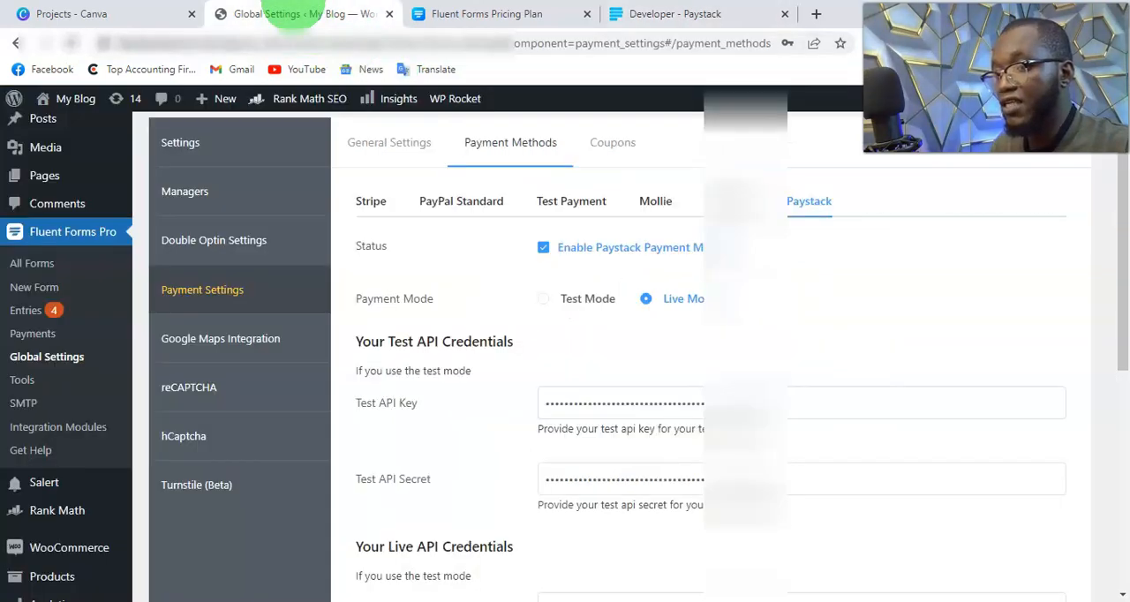
scroll(494, 450, down, 2)
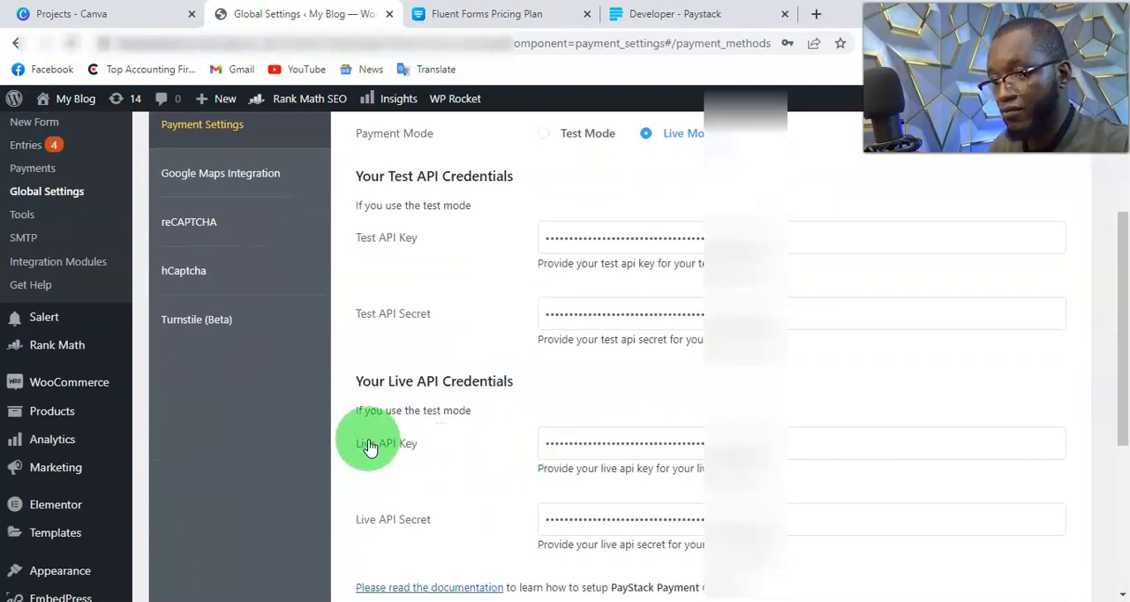
drag(658, 13, 502, 18)
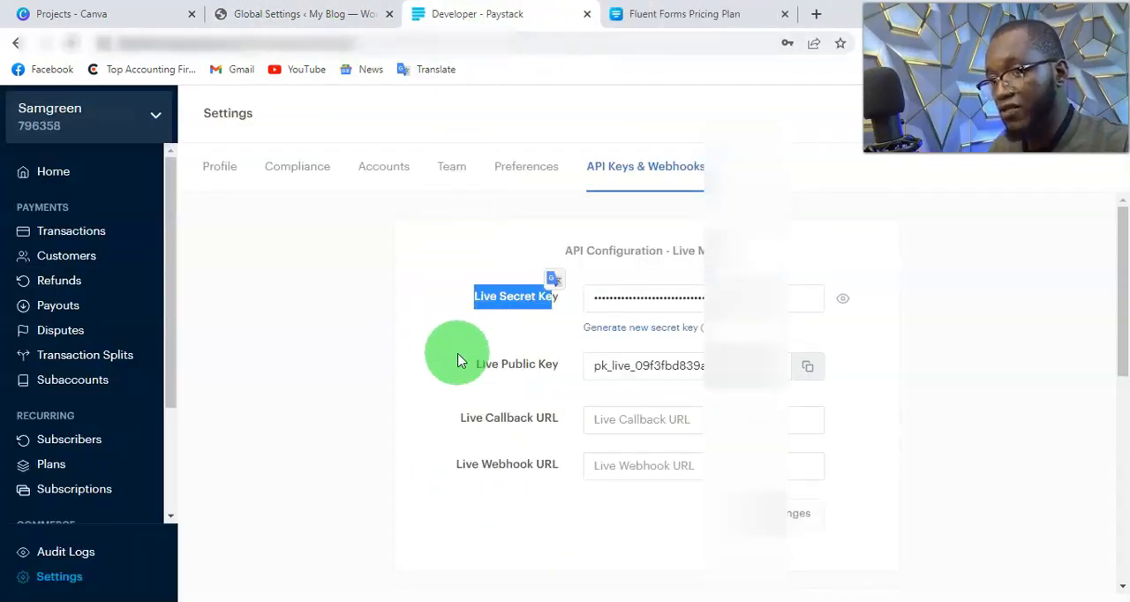
drag(475, 377, 574, 358)
click(315, 24)
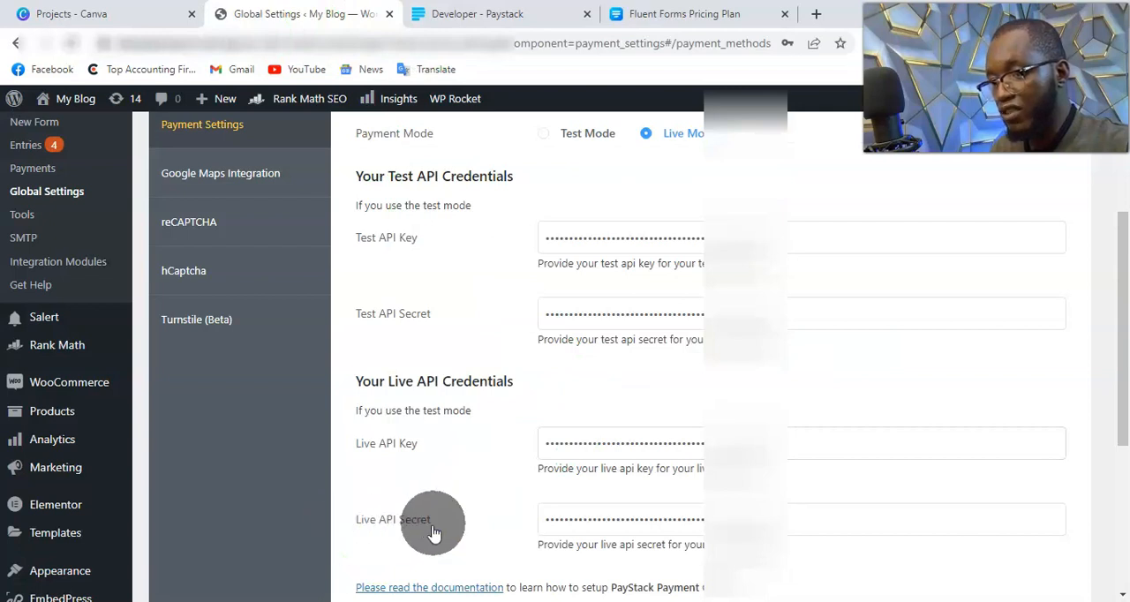
Step: Locate the test secret and public keys in Paystack and match them to the Test API Key and Test API Secret fields
key(ctrl+Tab)
scroll(694, 302, down, 3)
scroll(694, 303, down, 1)
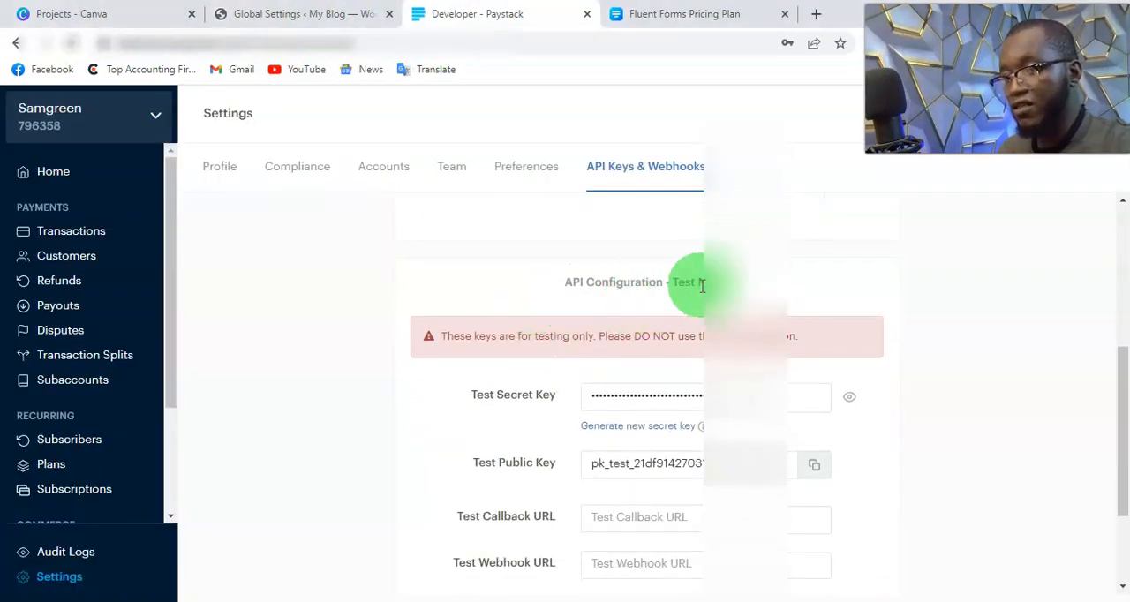
scroll(694, 300, down, 2)
drag(450, 309, 555, 309)
click(468, 384)
drag(479, 396, 575, 385)
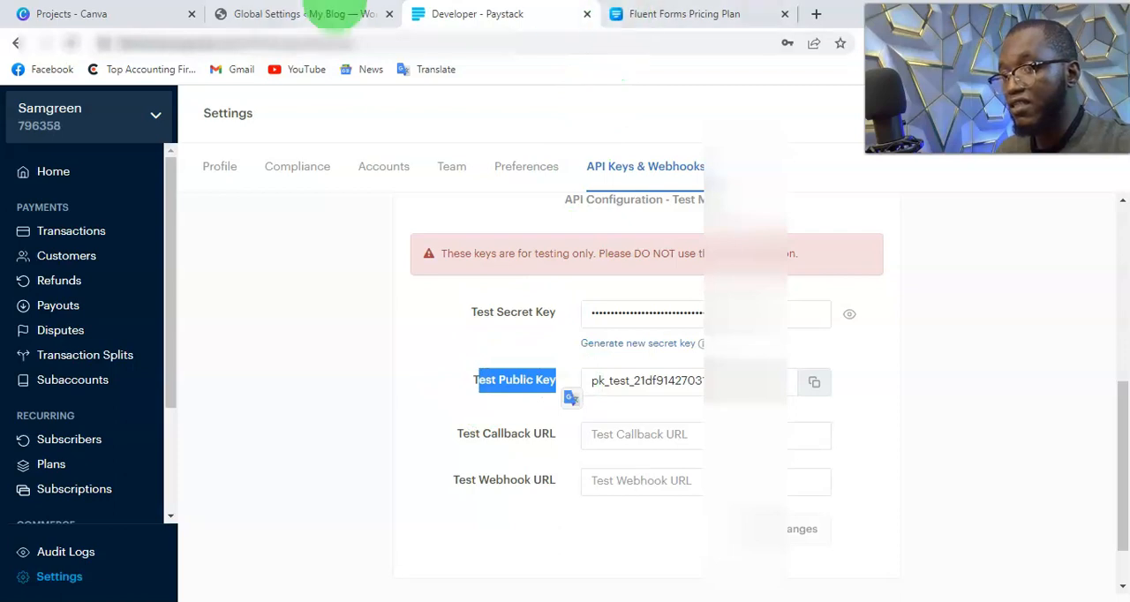
click(338, 14)
scroll(504, 322, up, 2)
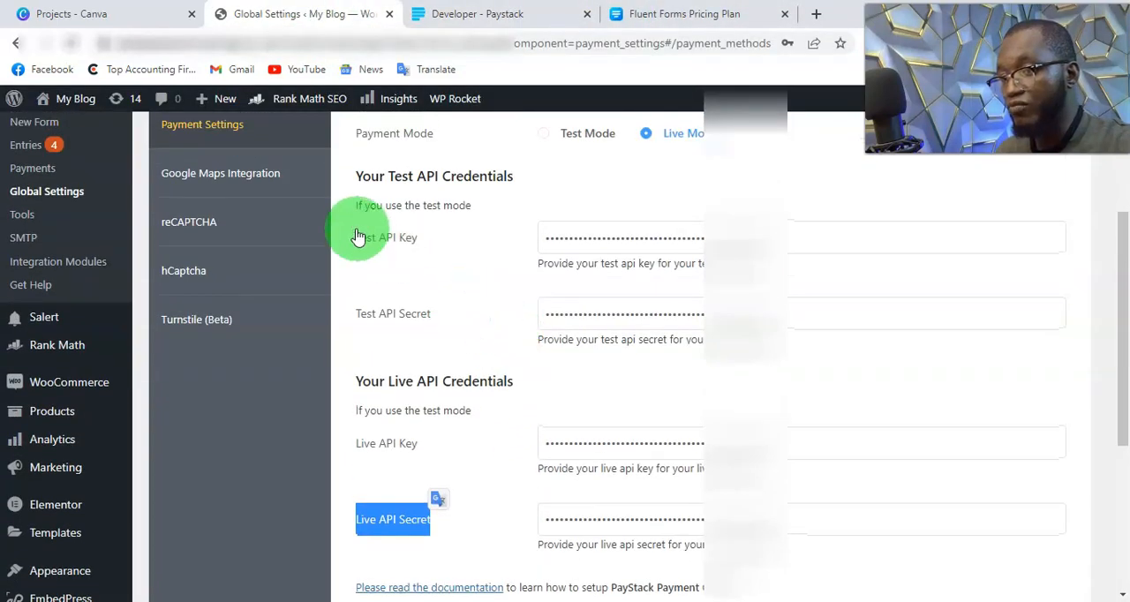
drag(347, 238, 471, 242)
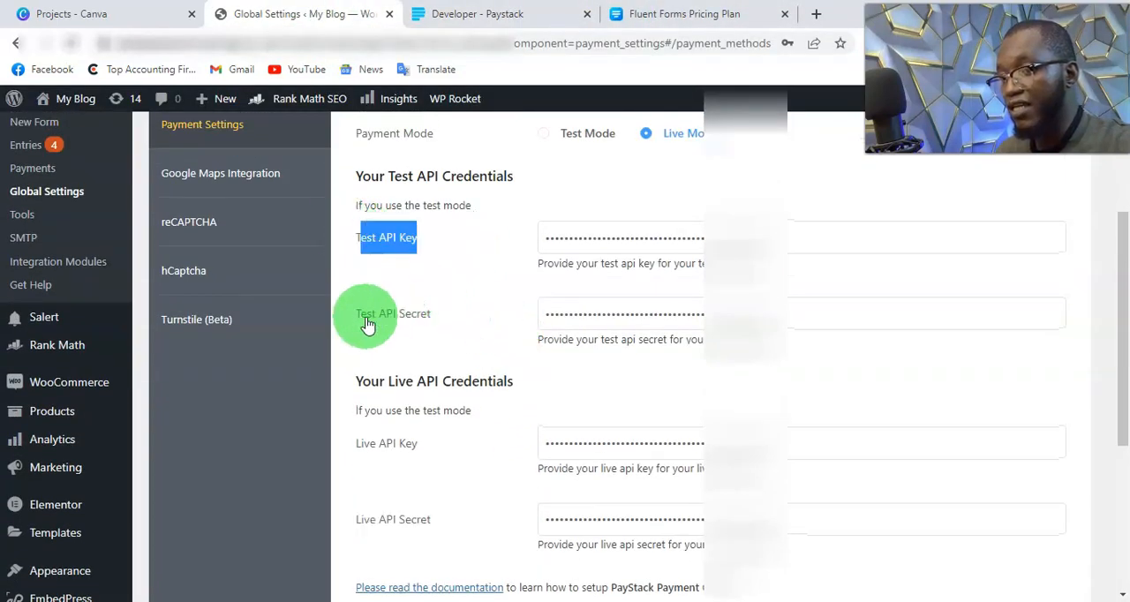
drag(360, 317, 433, 323)
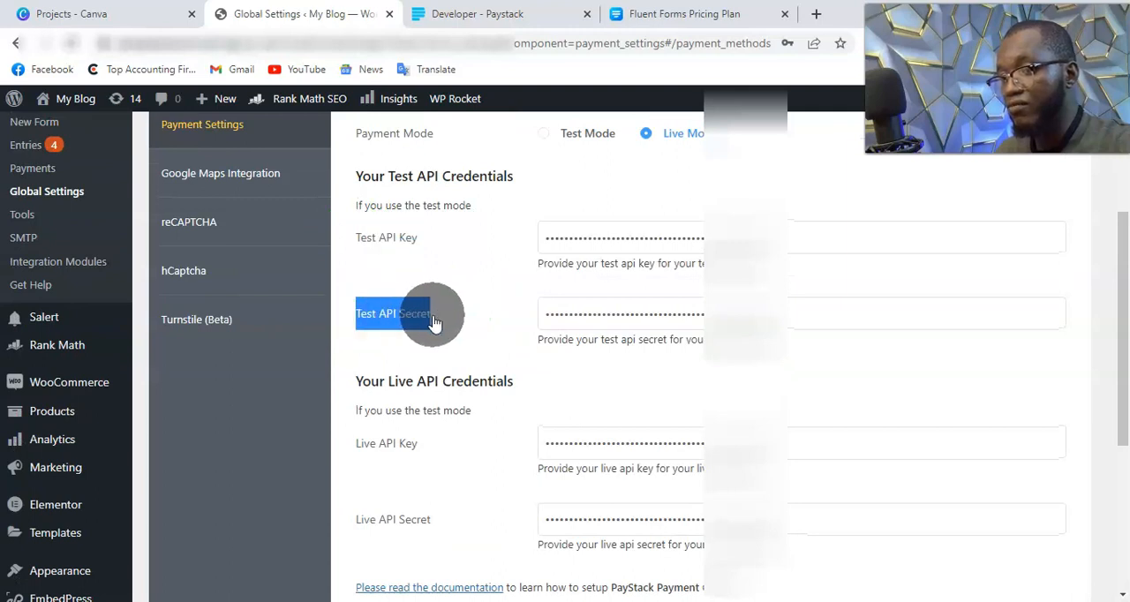
Step: Recheck the test public key in Paystack against the Test API fields and save the Paystack payment settings
click(468, 14)
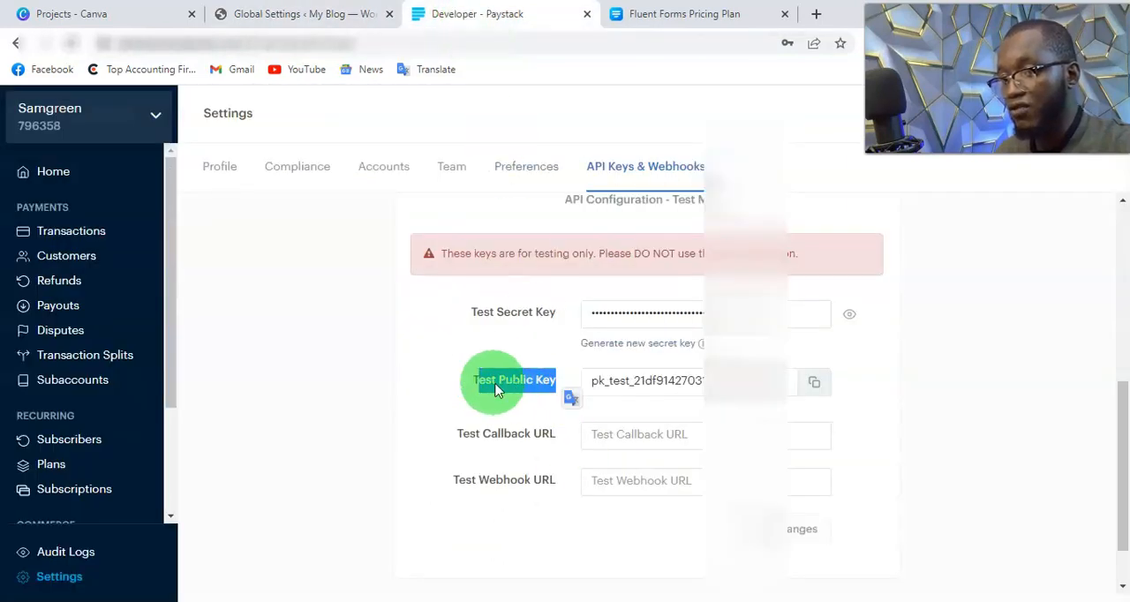
click(295, 14)
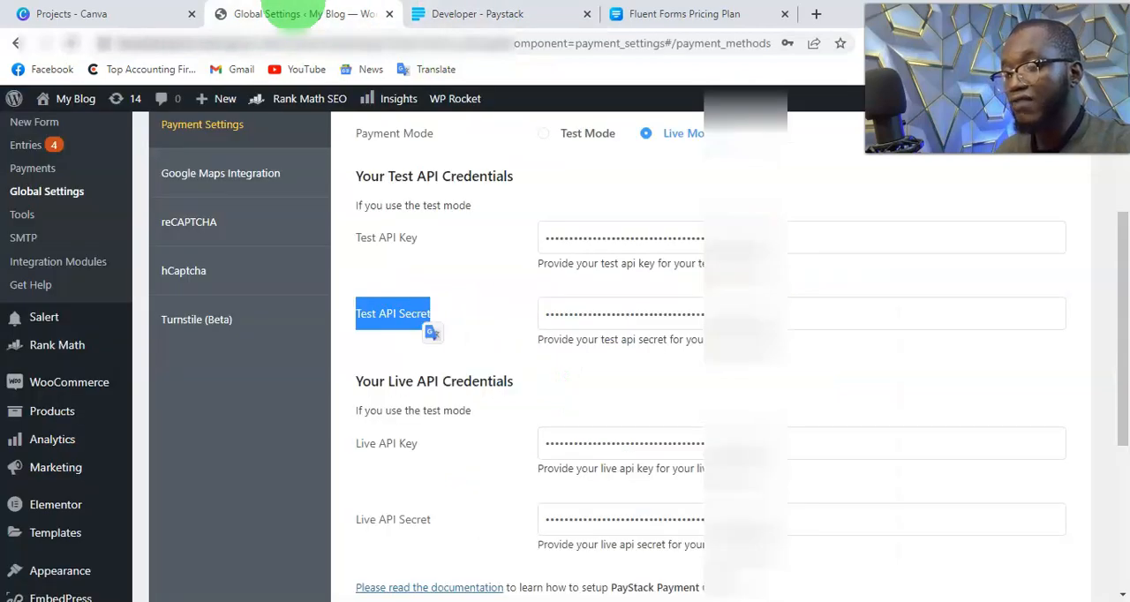
scroll(669, 341, down, 2)
click(467, 383)
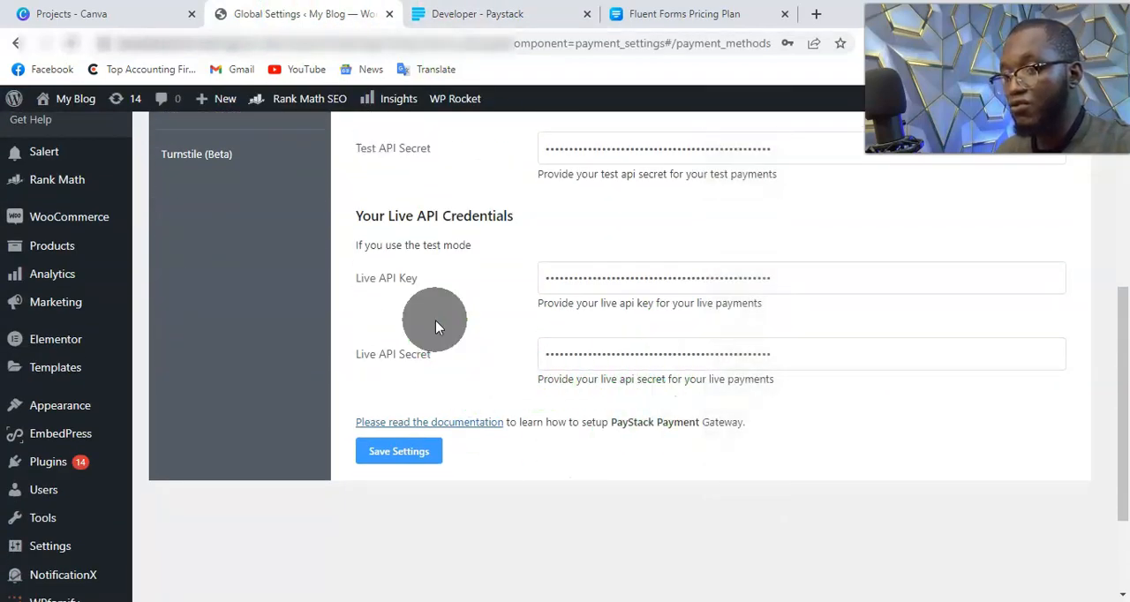
click(412, 453)
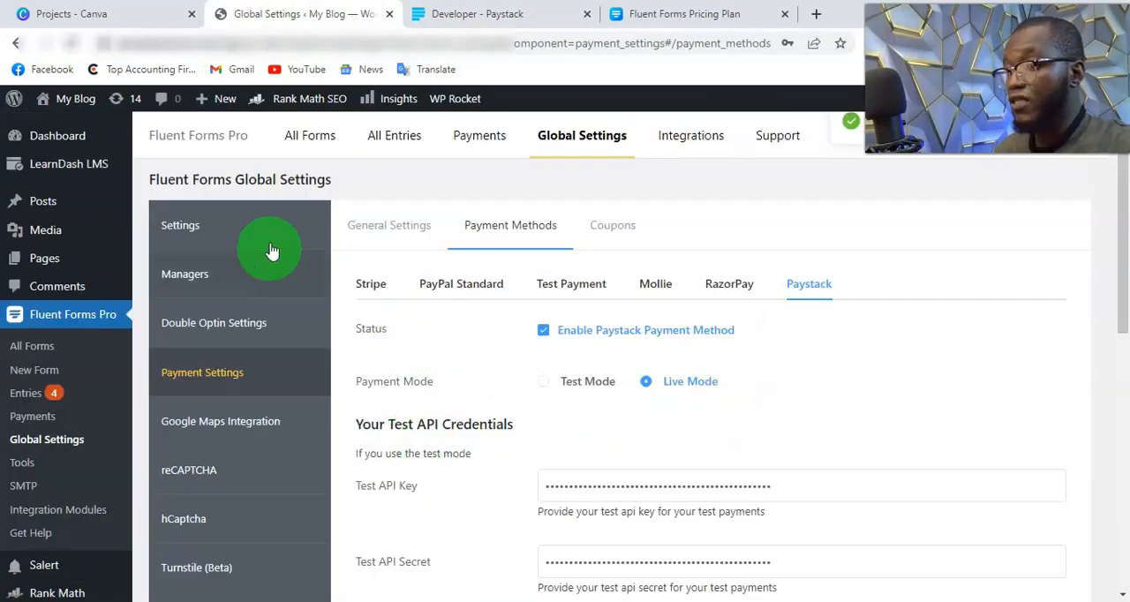
Step: Open Blank Form (#4) from the list of all forms and start a new WordPress page
click(314, 137)
click(339, 398)
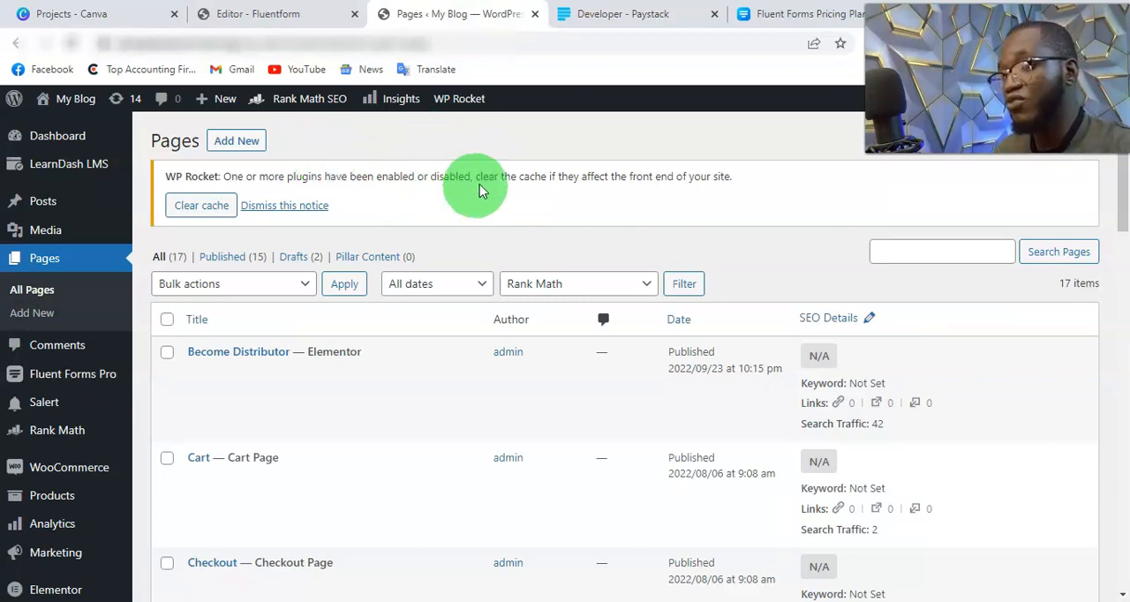
click(247, 143)
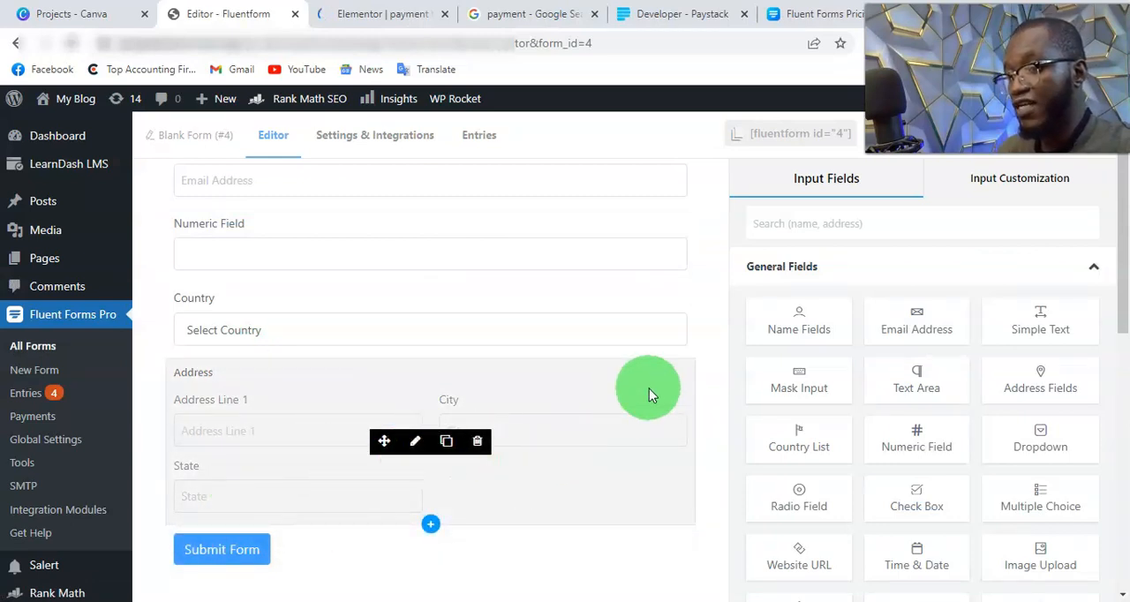
Step: Insert a three-column section with equal columns on the empty payment test page in Elementor
click(386, 22)
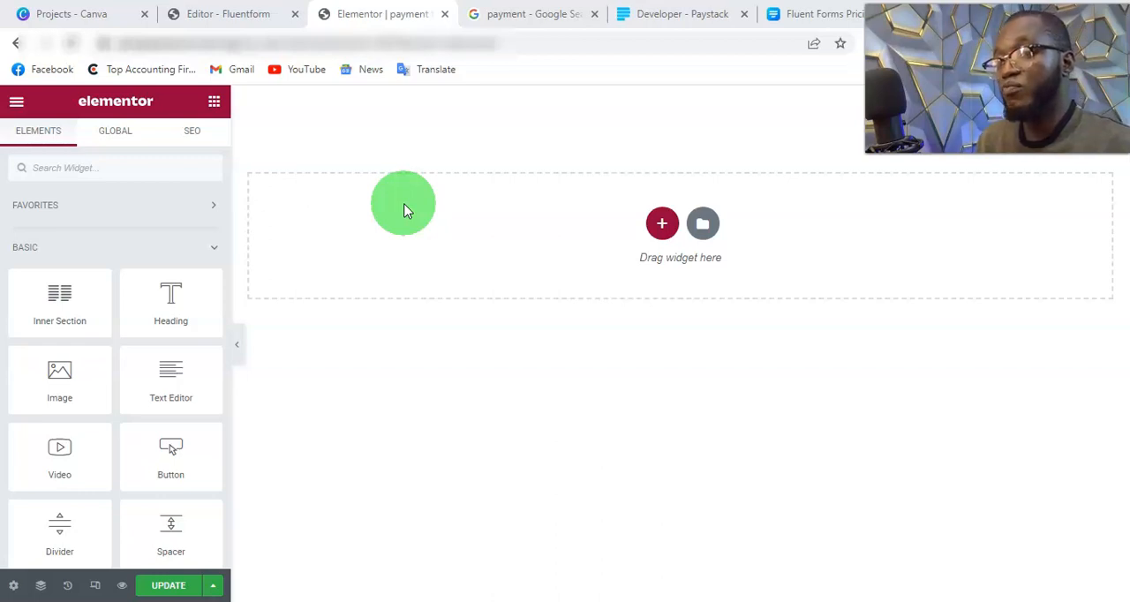
click(662, 226)
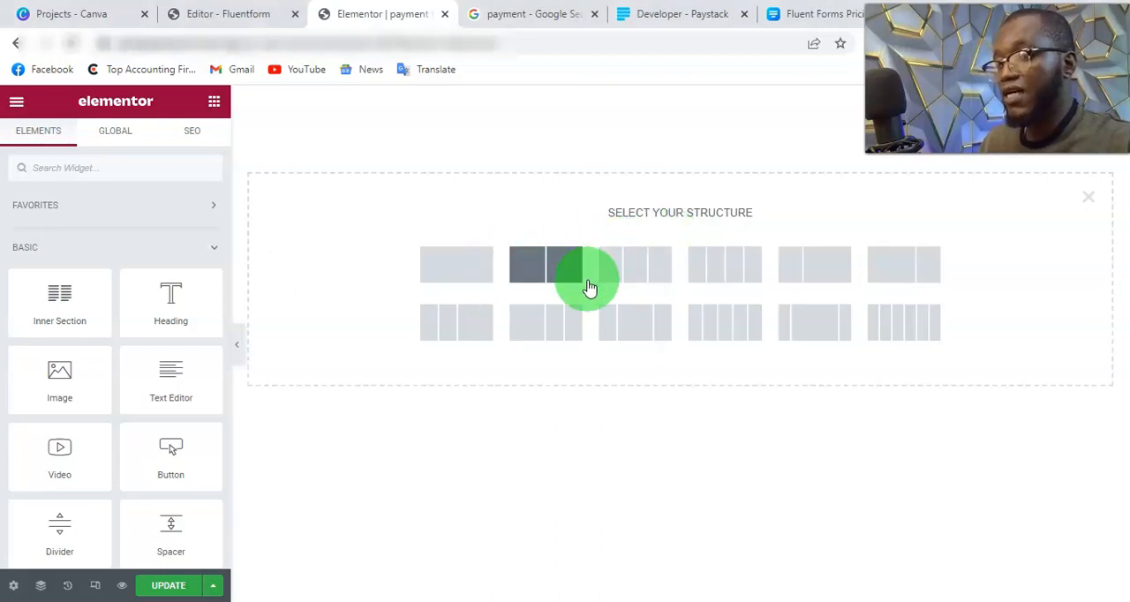
click(643, 277)
Step: Set the width of both the first and the third column of the section to 20%
click(242, 98)
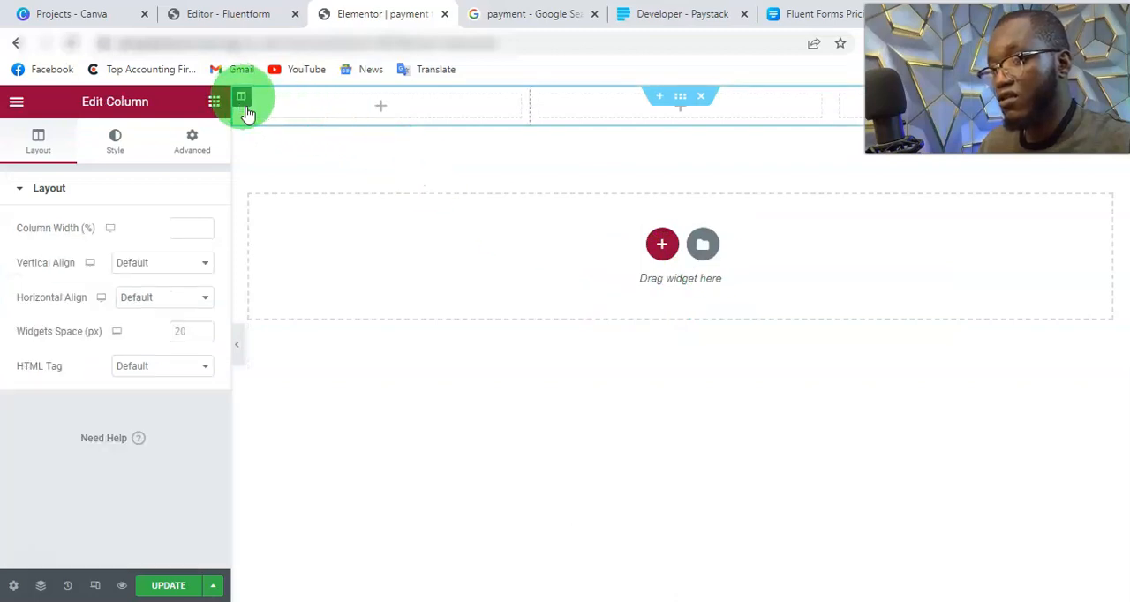
click(197, 230)
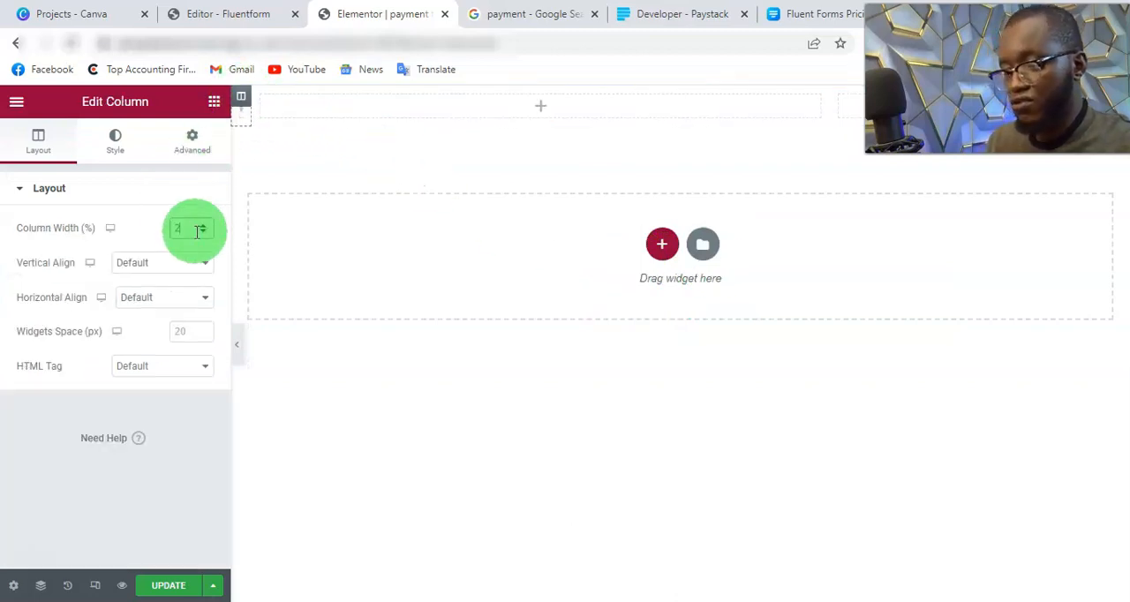
click(837, 95)
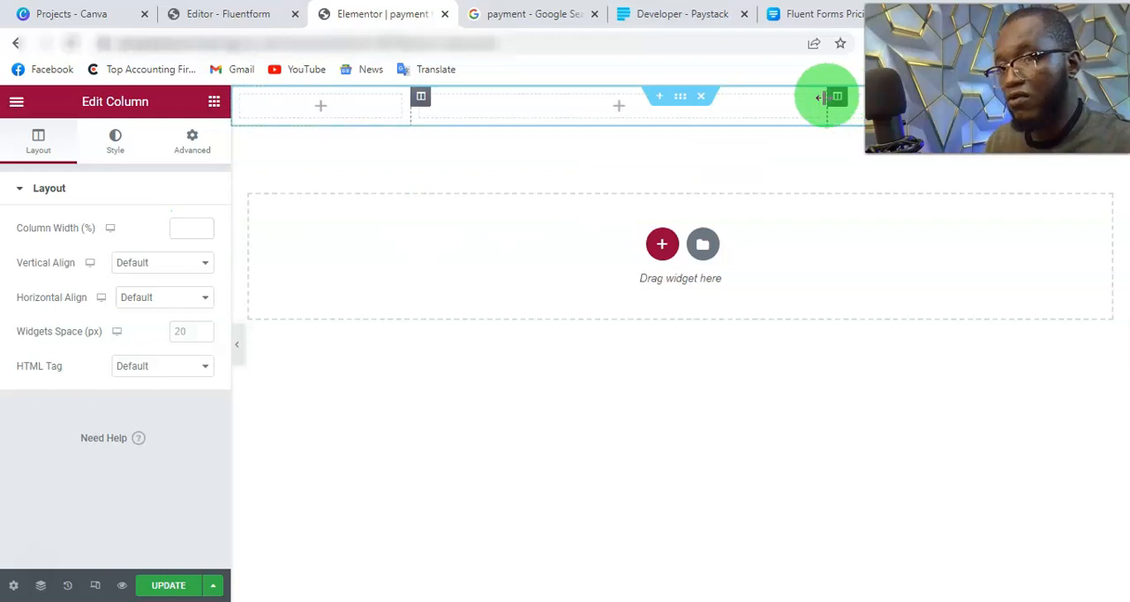
click(177, 225)
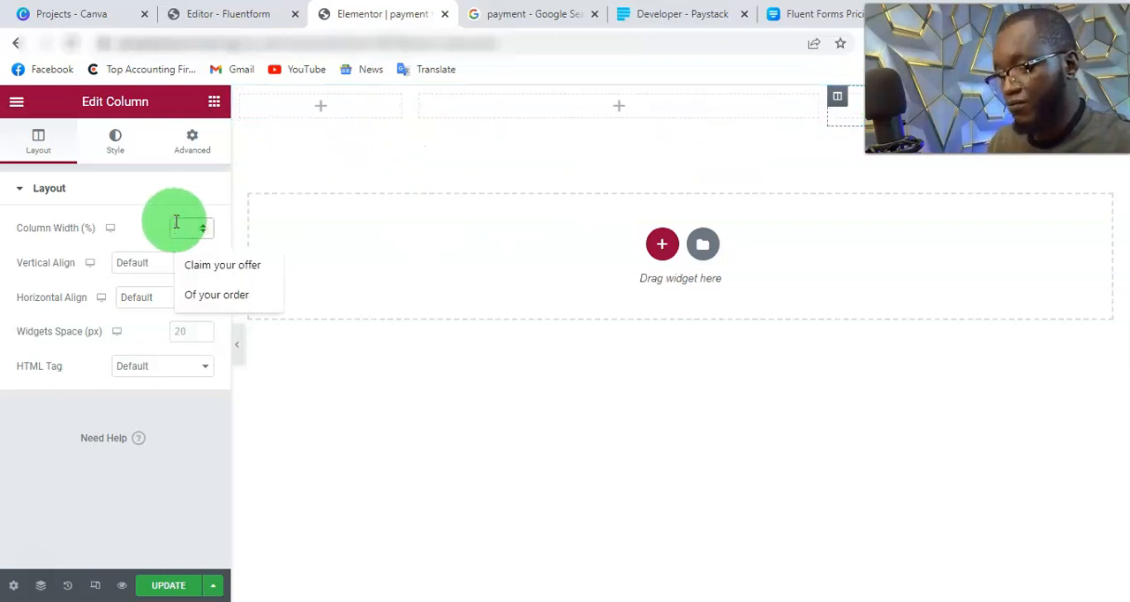
text(20)
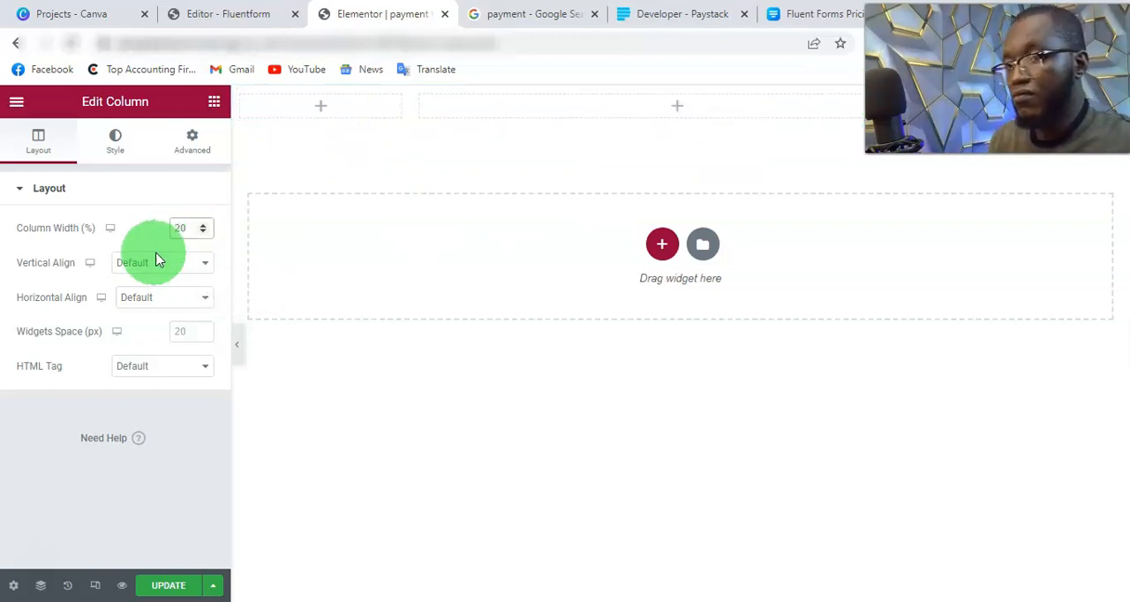
Step: Find the Fluent Forms widget, place it in the middle column and assign Blank Form (#4) to it
click(206, 111)
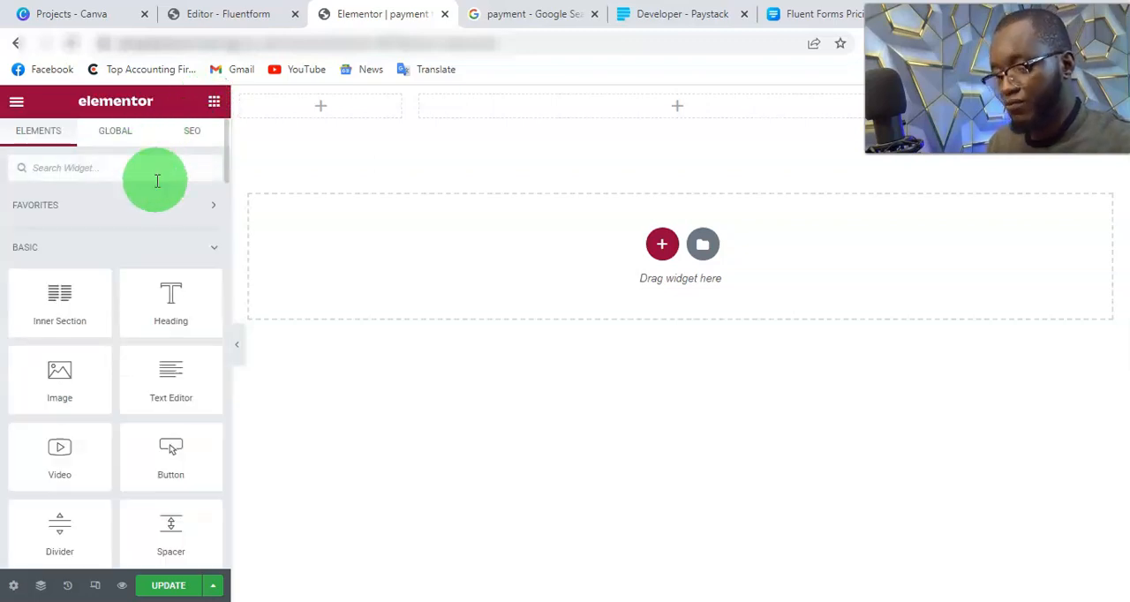
text(form)
drag(58, 232, 617, 111)
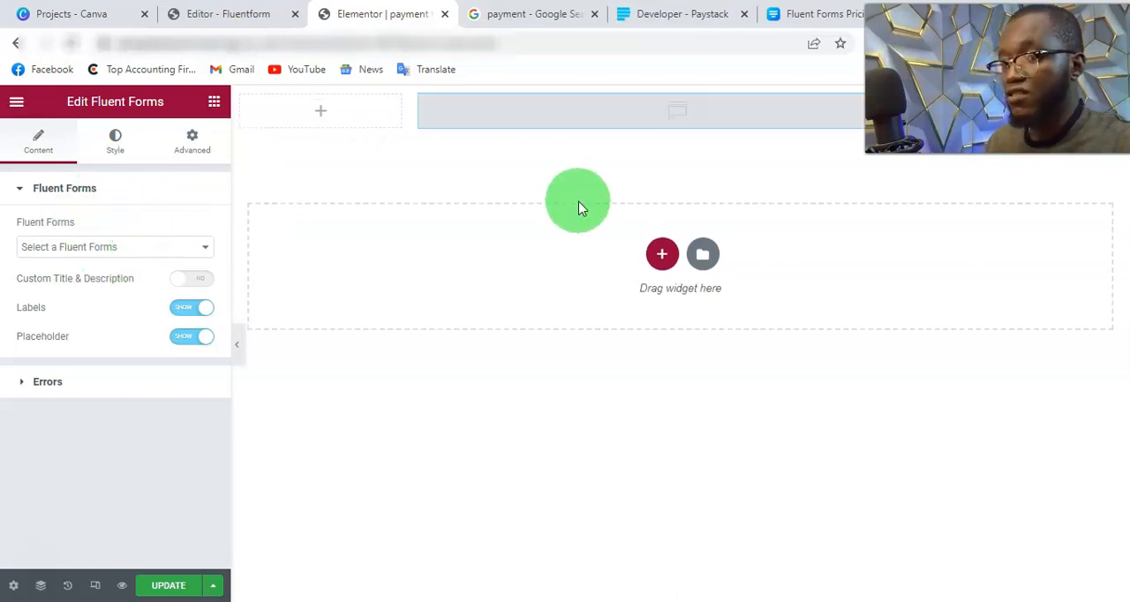
click(182, 248)
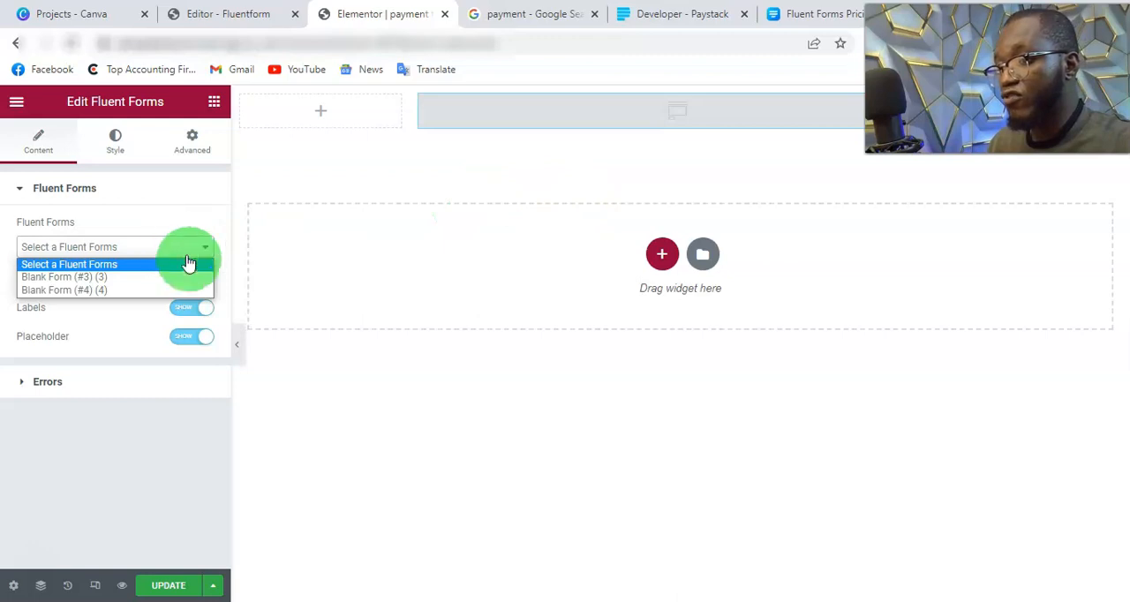
click(158, 301)
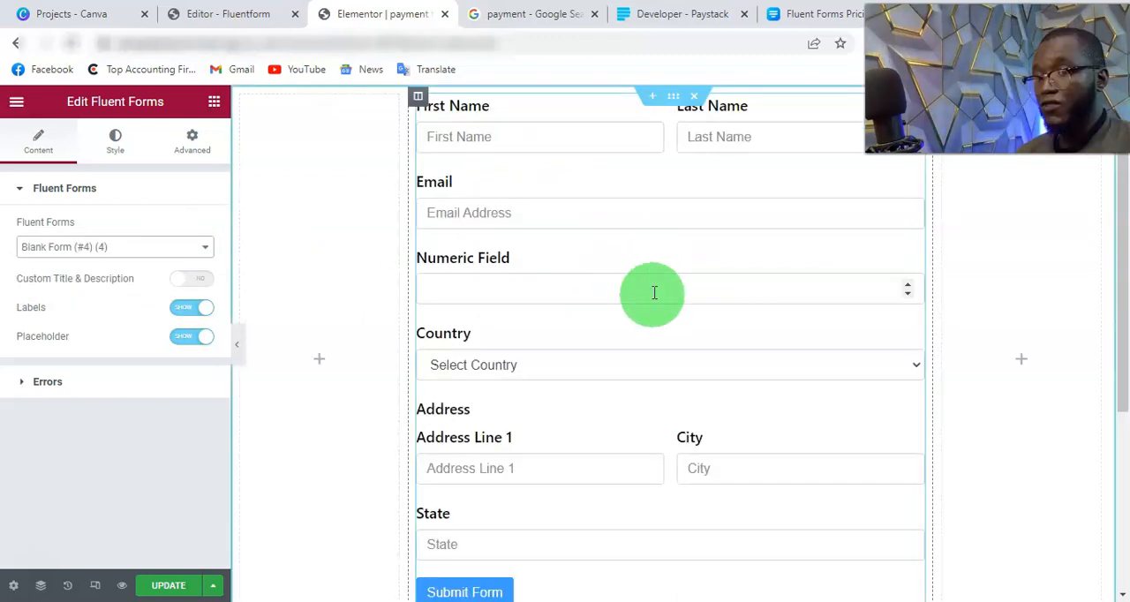
Step: Update the page with the embedded form and view the published page down to the submit button
scroll(583, 353, down, 1)
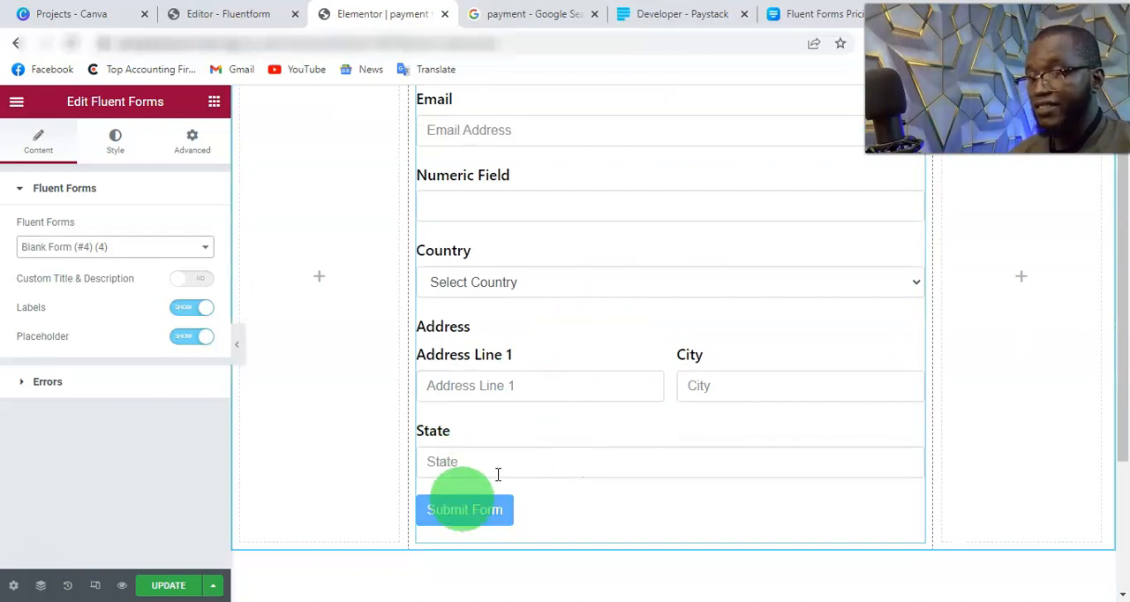
click(182, 588)
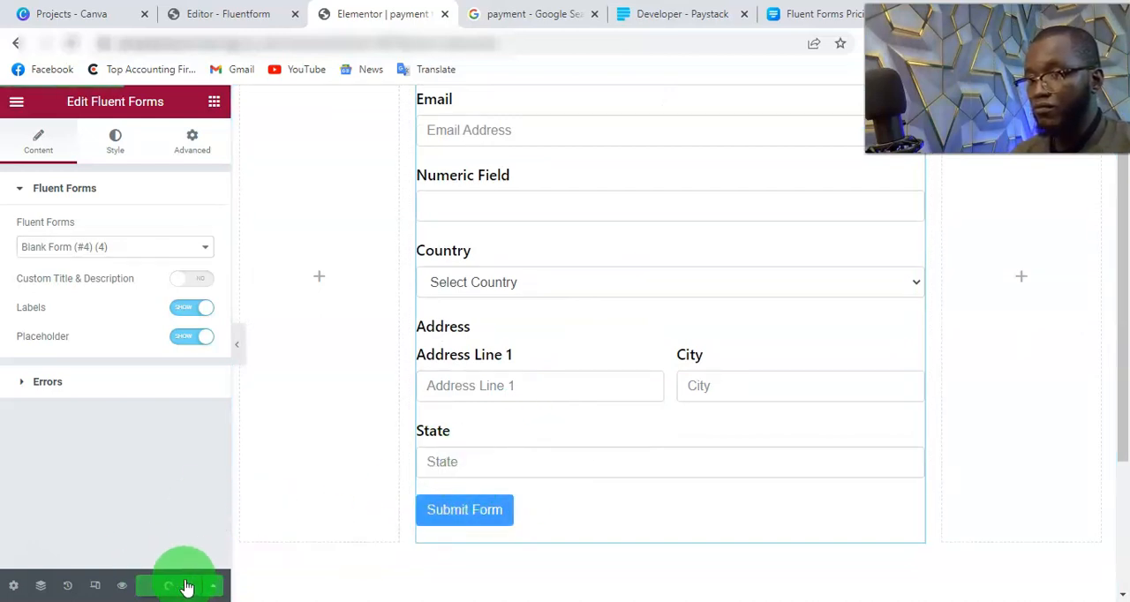
click(16, 101)
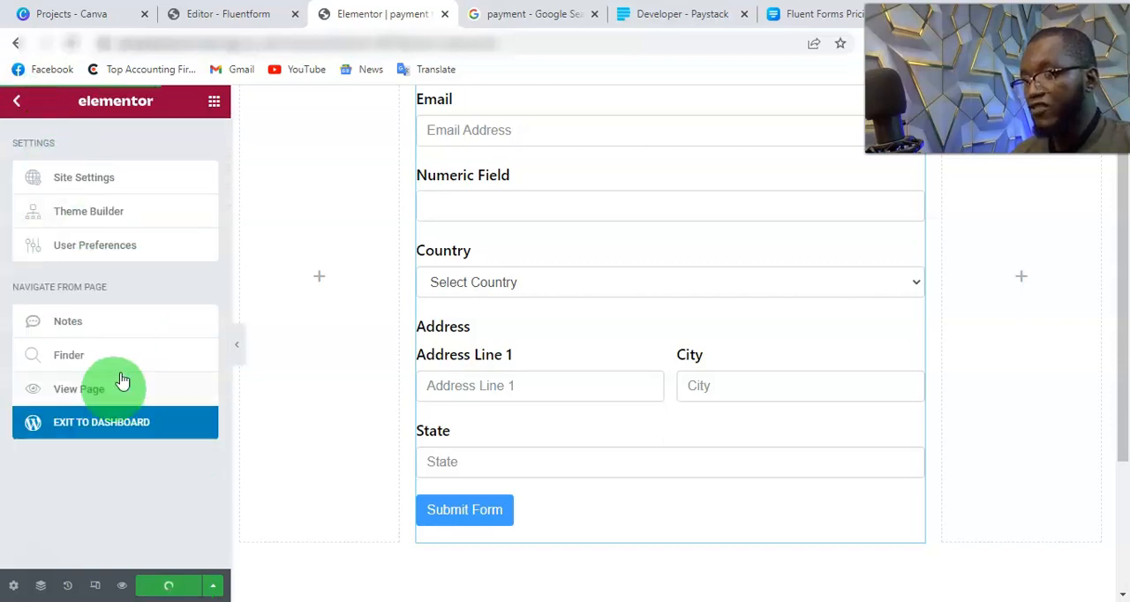
click(112, 392)
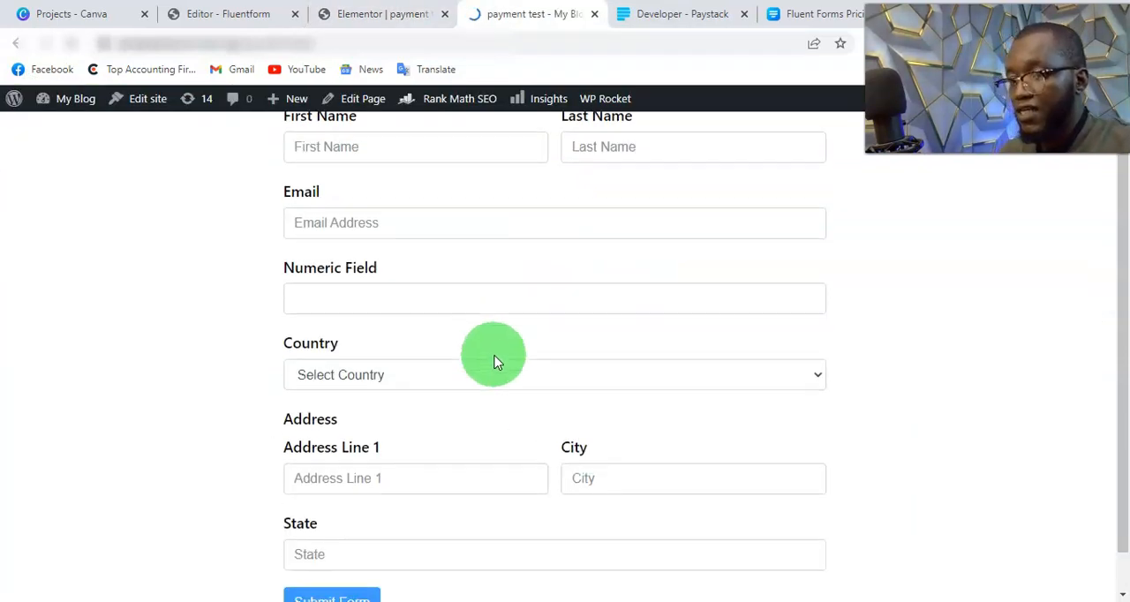
scroll(496, 362, down, 1)
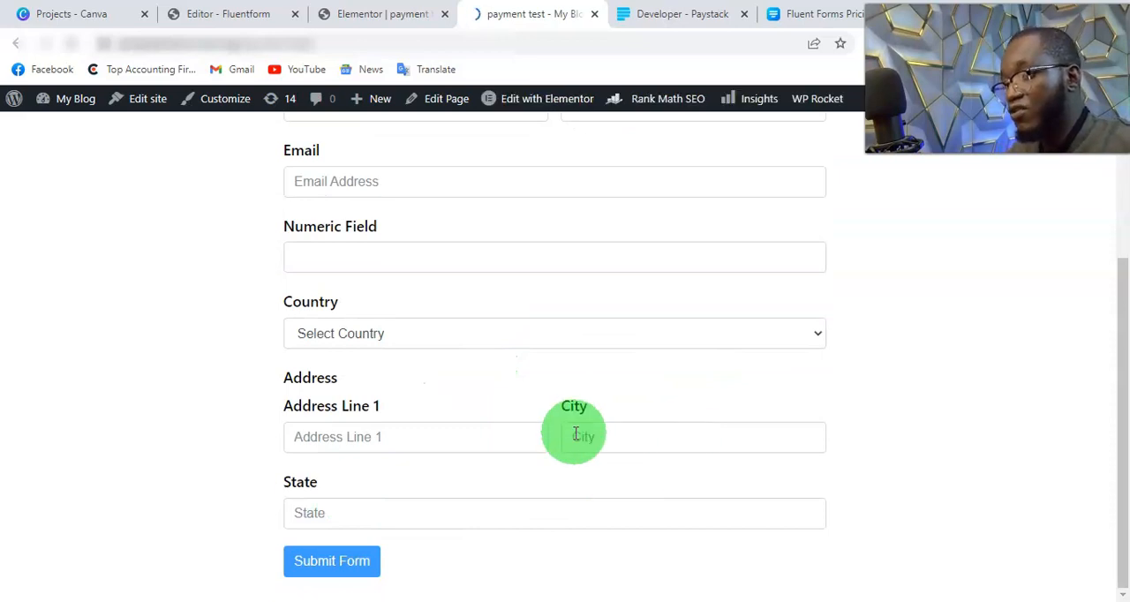
Step: Add a Payment Field from the payment fields below the Address section of Blank Form (#4)
click(236, 15)
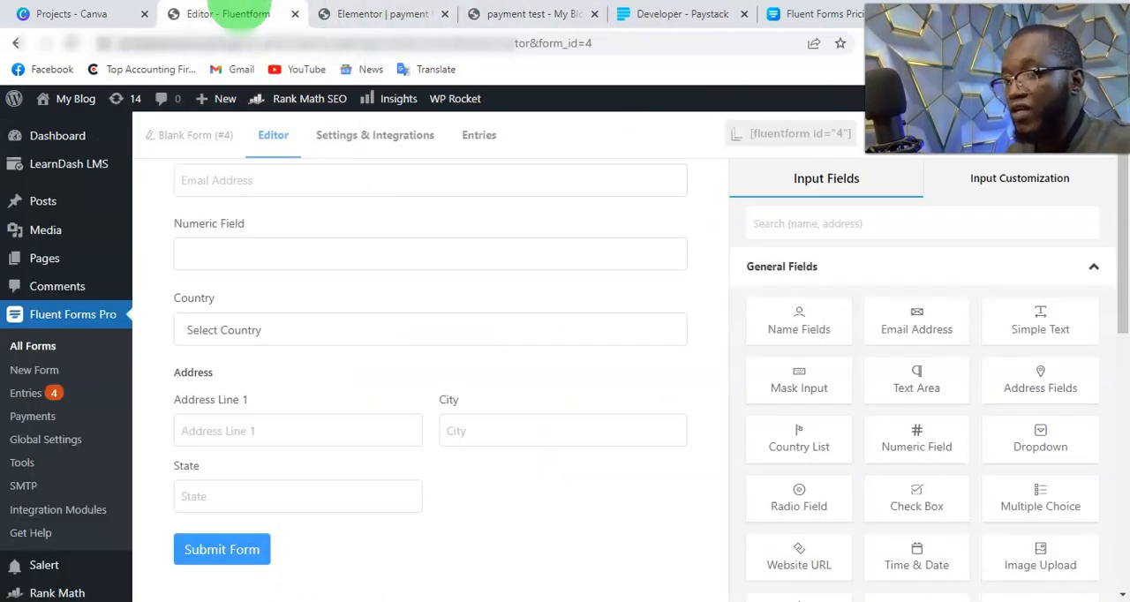
scroll(631, 252, down, 2)
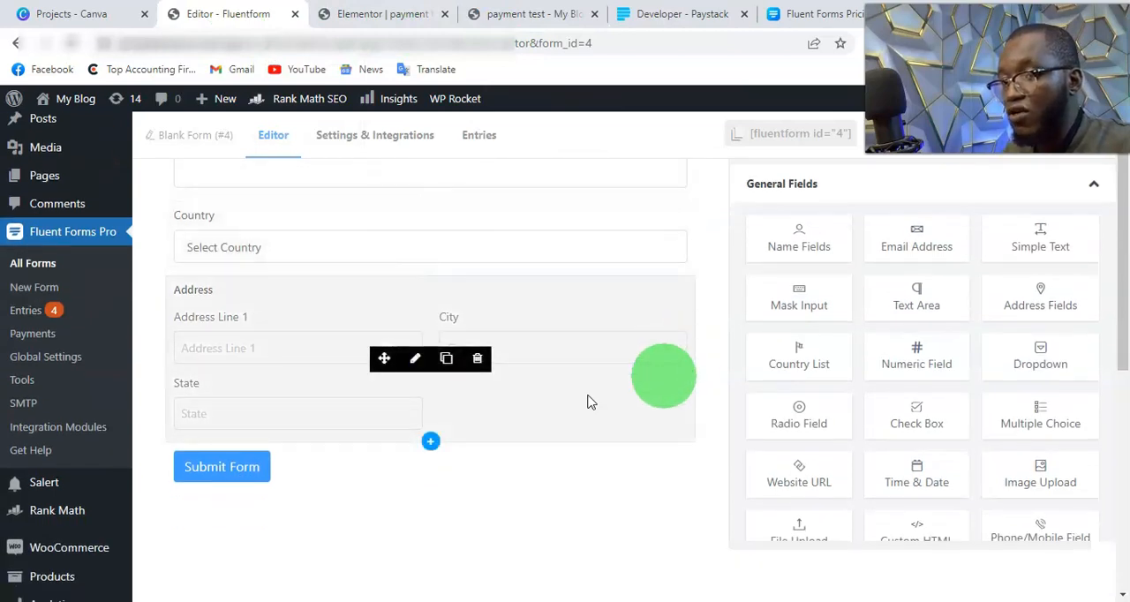
scroll(883, 371, down, 2)
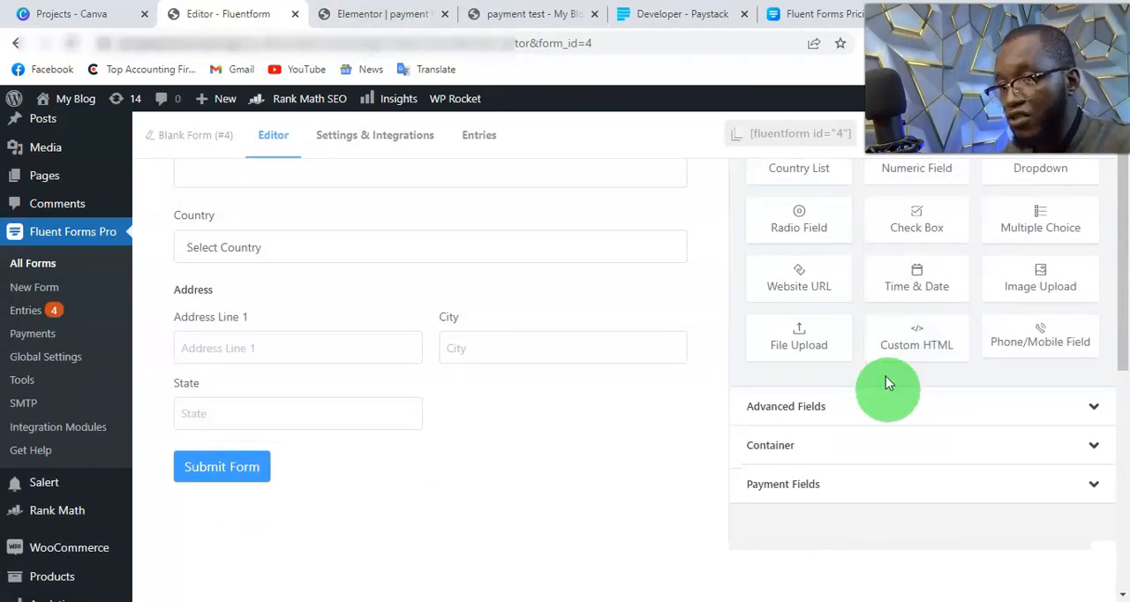
scroll(886, 376, down, 2)
click(1009, 321)
scroll(897, 314, down, 2)
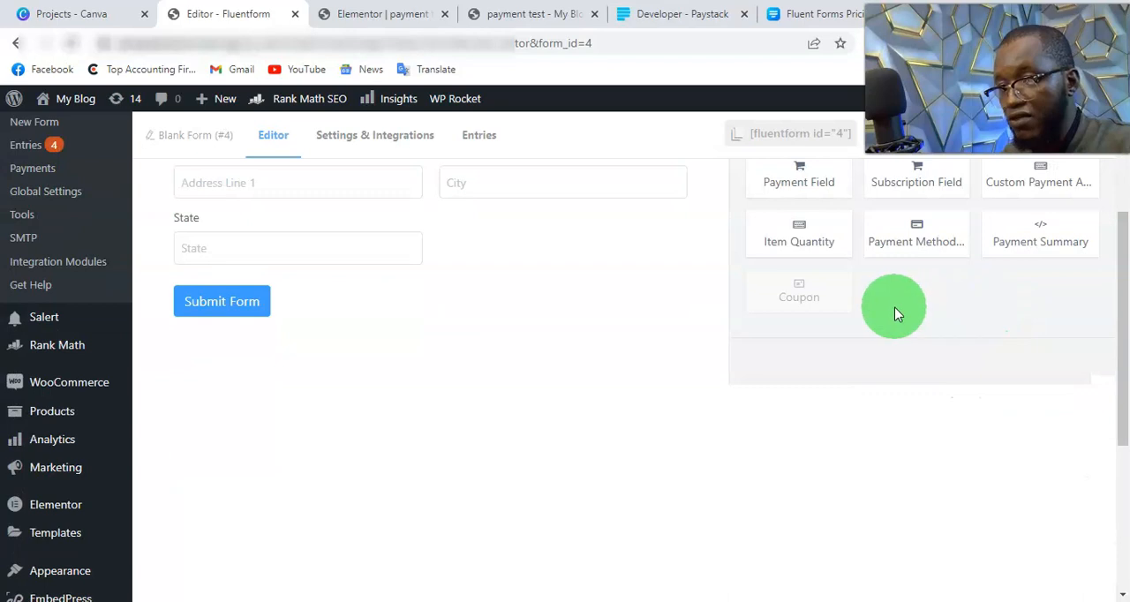
scroll(1019, 353, up, 1)
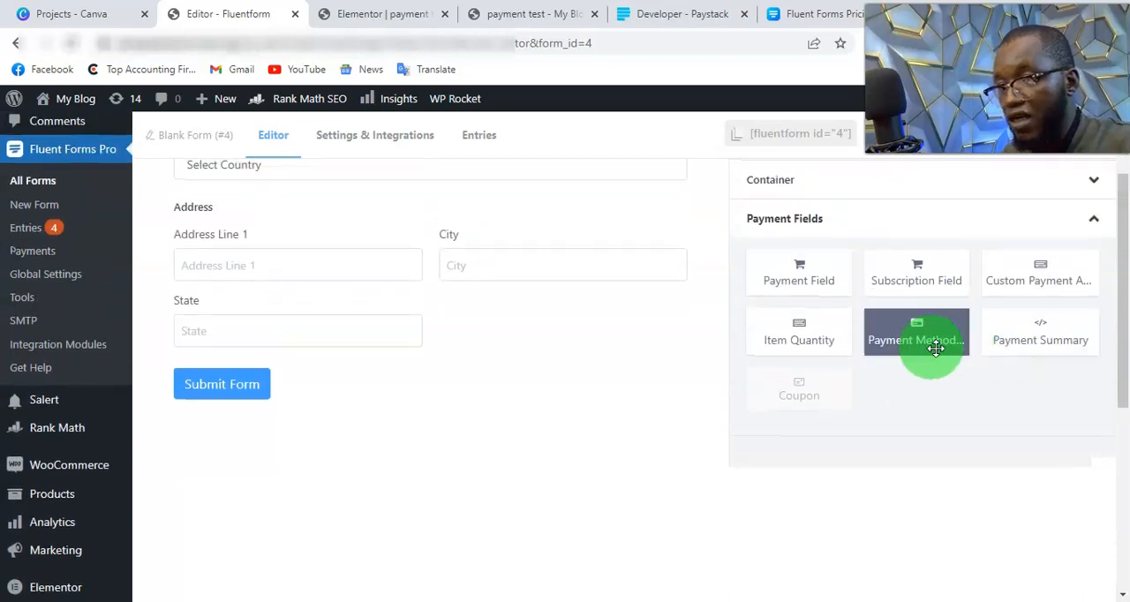
click(783, 291)
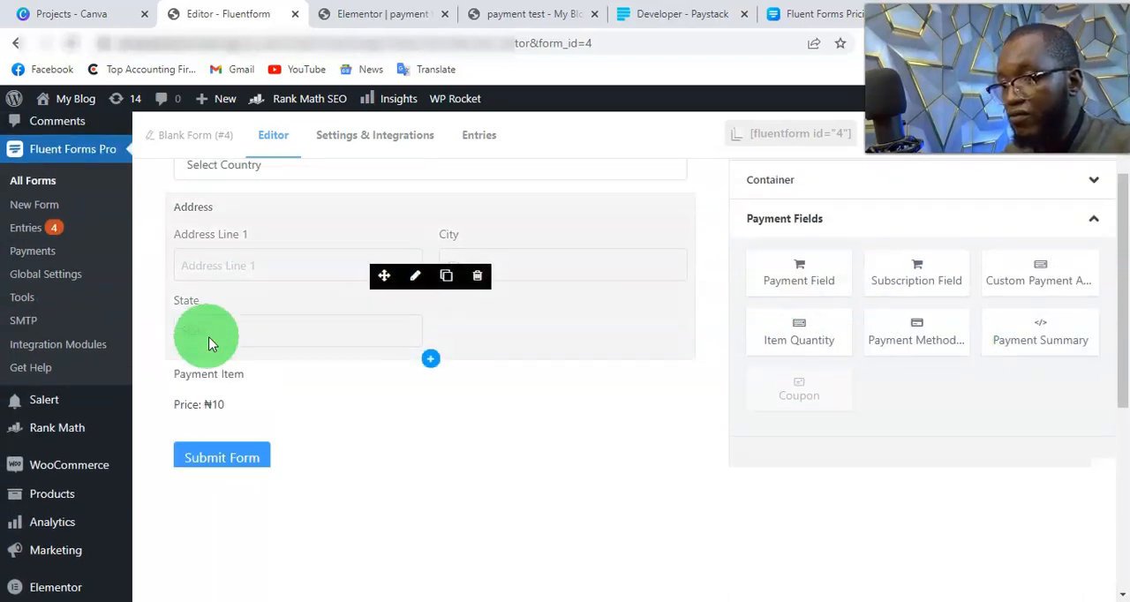
Step: Set the payment amount of the Payment Item field to 500
click(229, 407)
scroll(244, 416, up, 2)
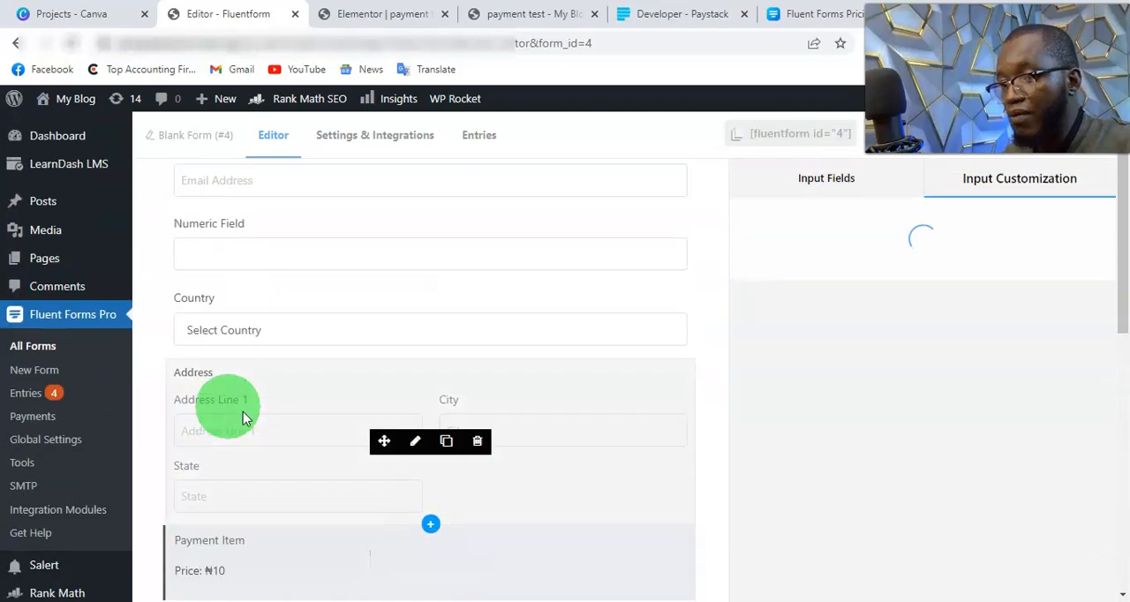
click(769, 404)
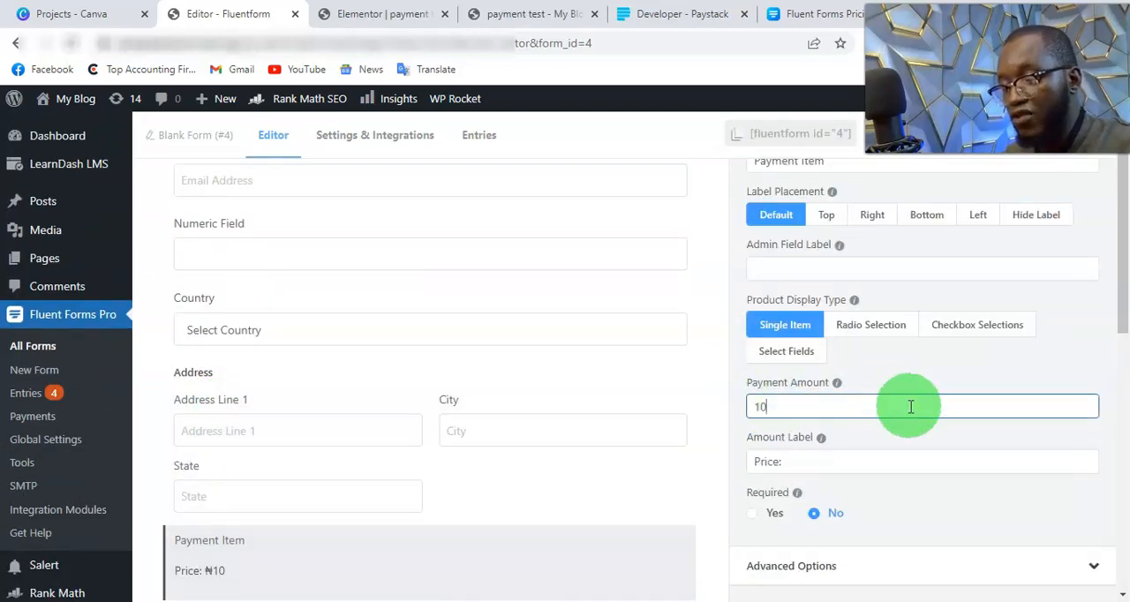
key(BackSpace)
key(BackSpace)
text(500)
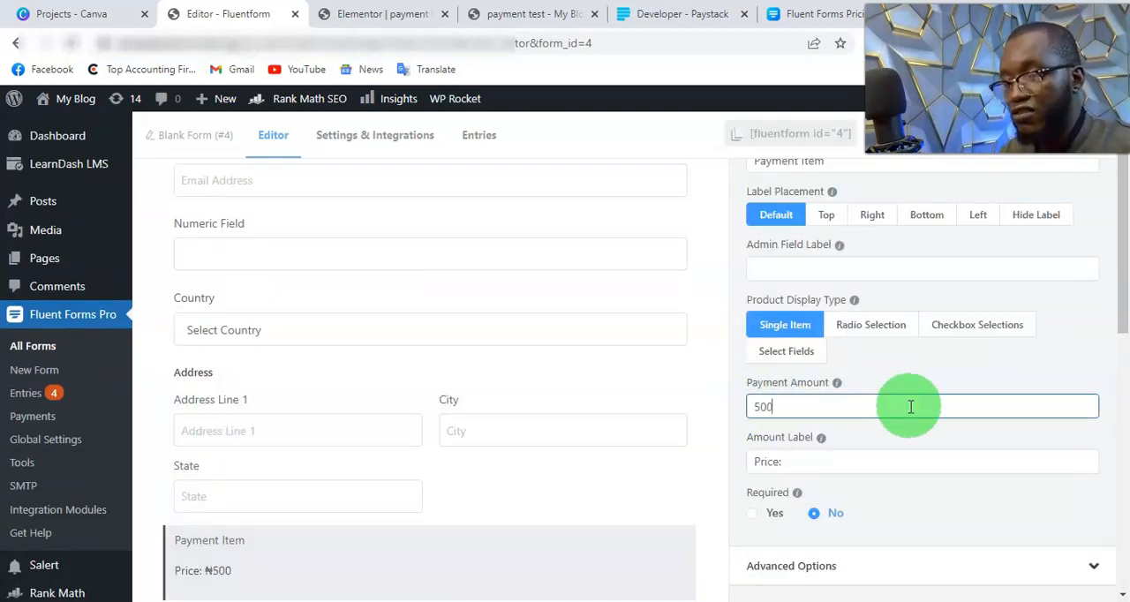
Step: Make the Payment Item field required and expand its advanced options to look them over
scroll(911, 406, down, 3)
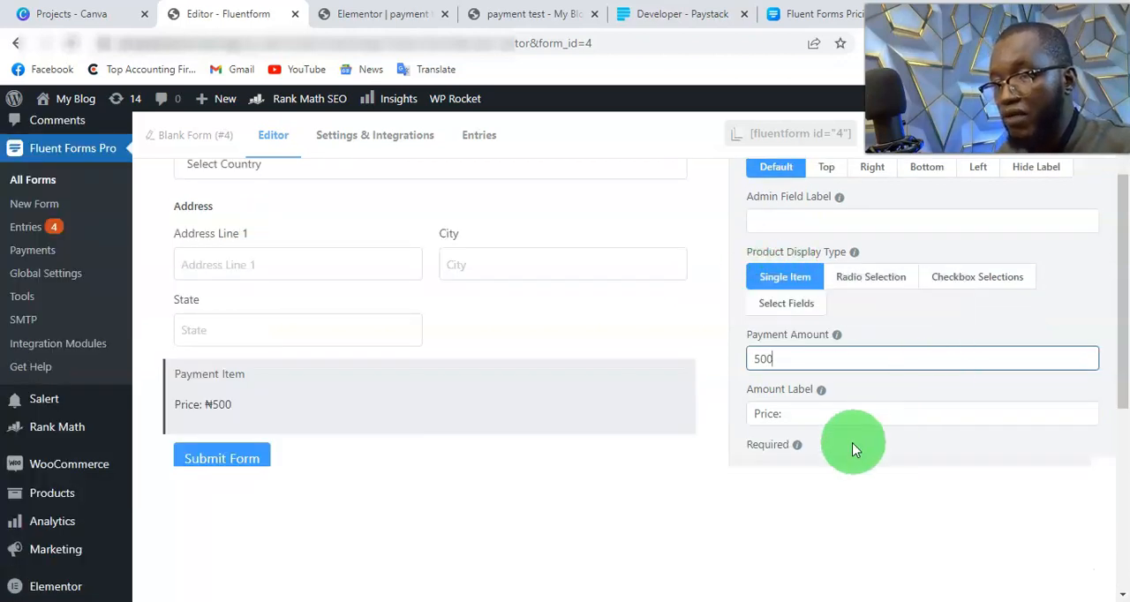
scroll(797, 377, down, 1)
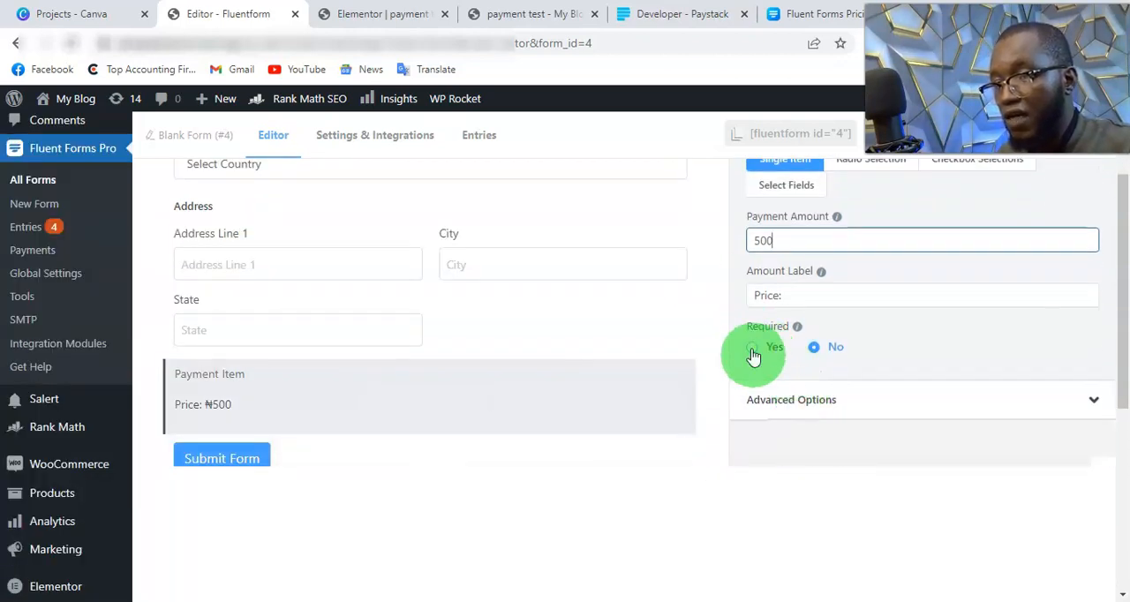
click(762, 355)
scroll(797, 344, down, 2)
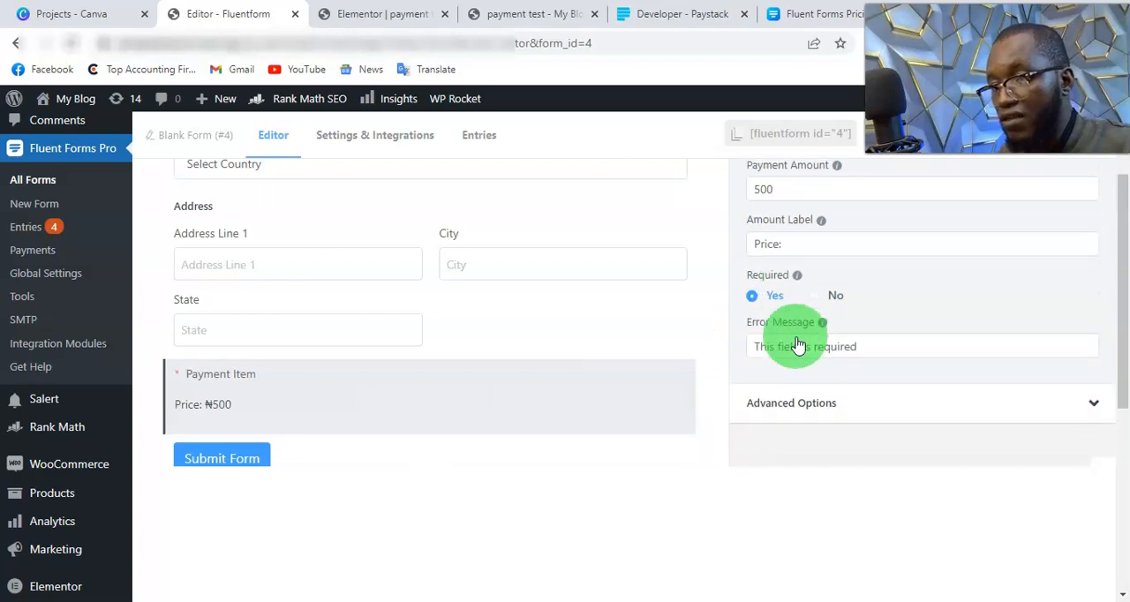
click(1020, 397)
scroll(933, 365, down, 5)
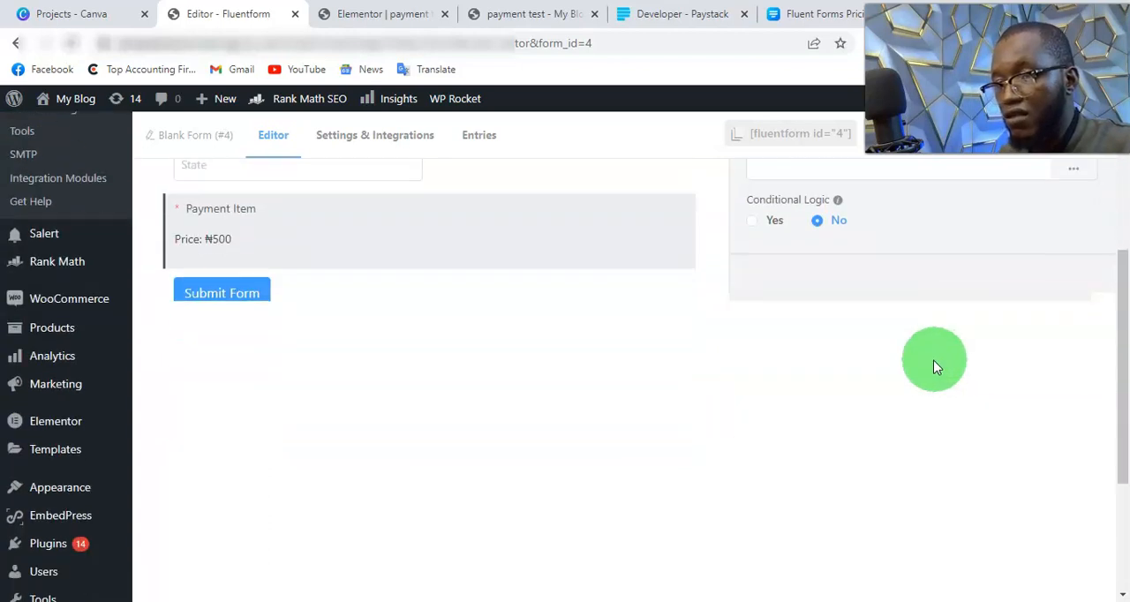
Step: Add a Payment Method field from the payment fields below the Payment Item field of the form
scroll(919, 364, up, 2)
scroll(833, 323, up, 1)
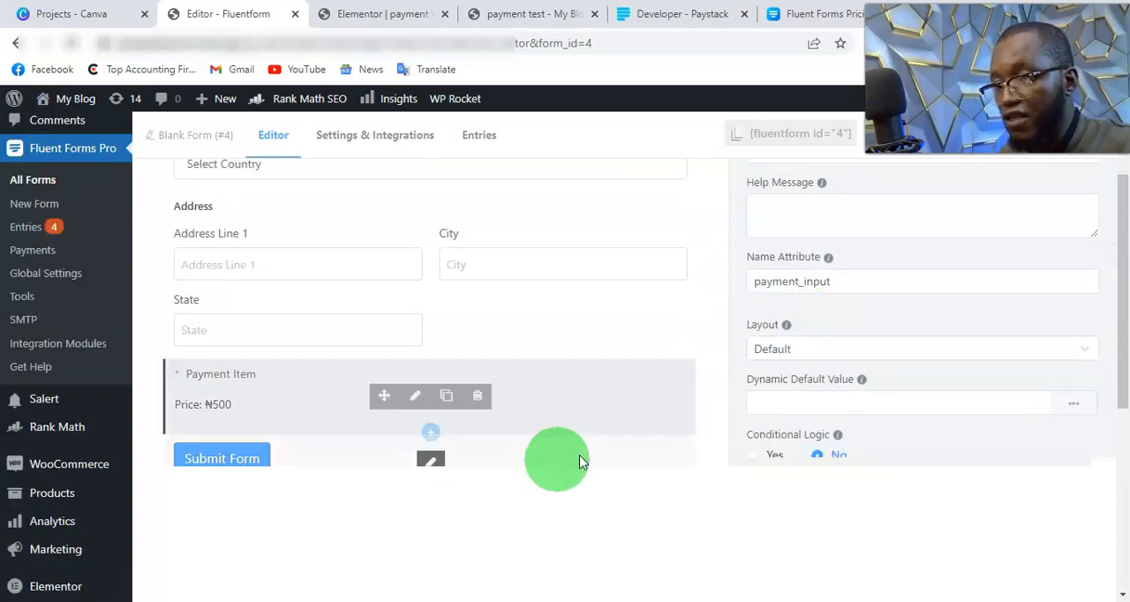
scroll(821, 349, up, 3)
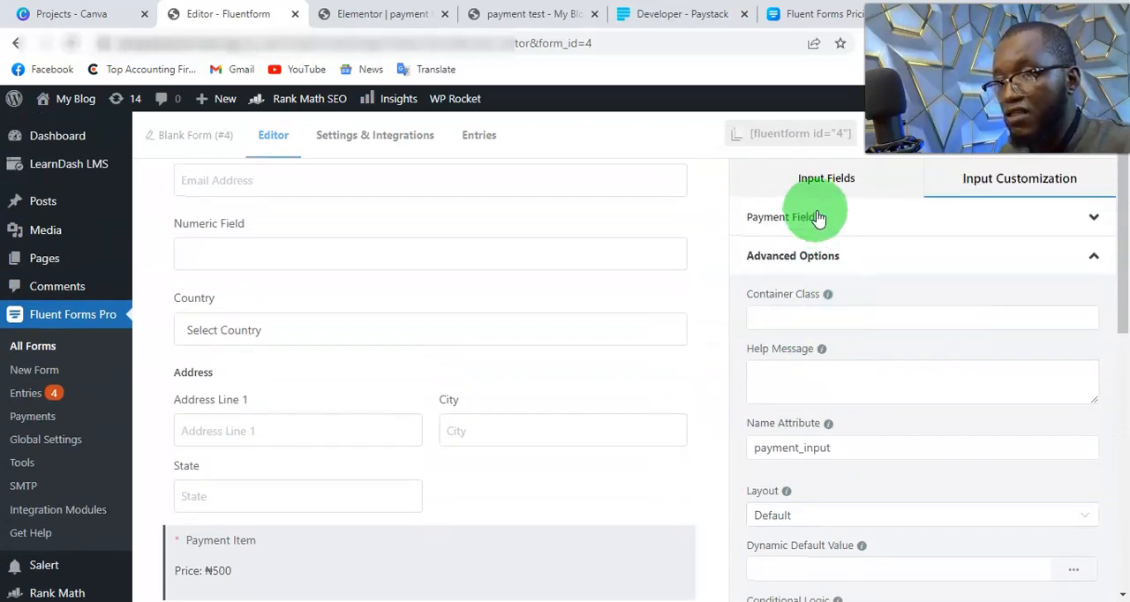
scroll(653, 424, down, 1)
click(584, 523)
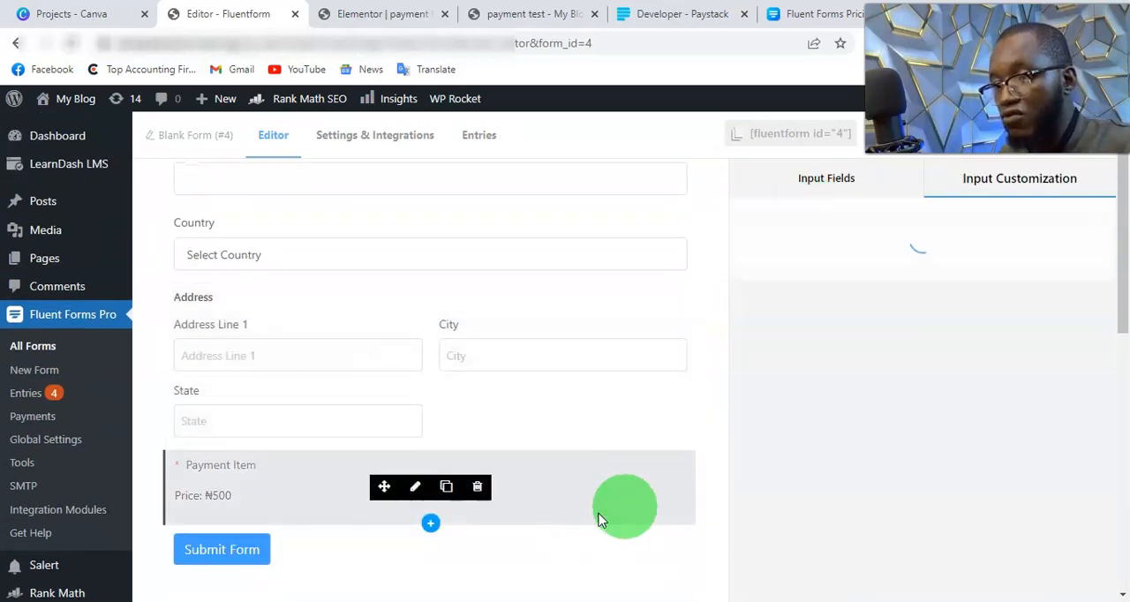
click(835, 180)
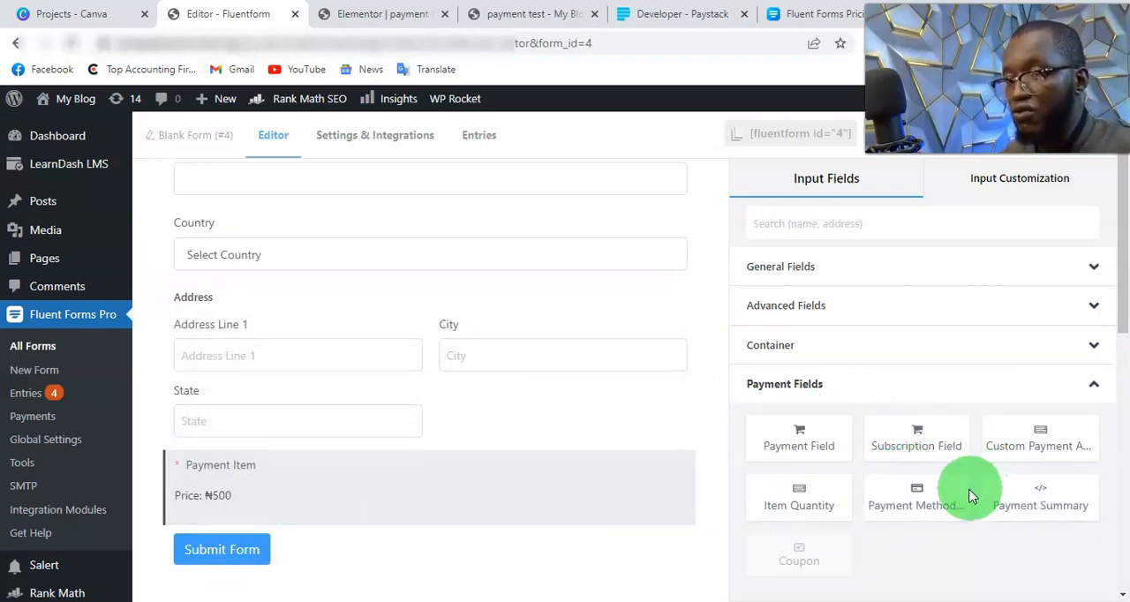
click(933, 497)
scroll(565, 388, down, 1)
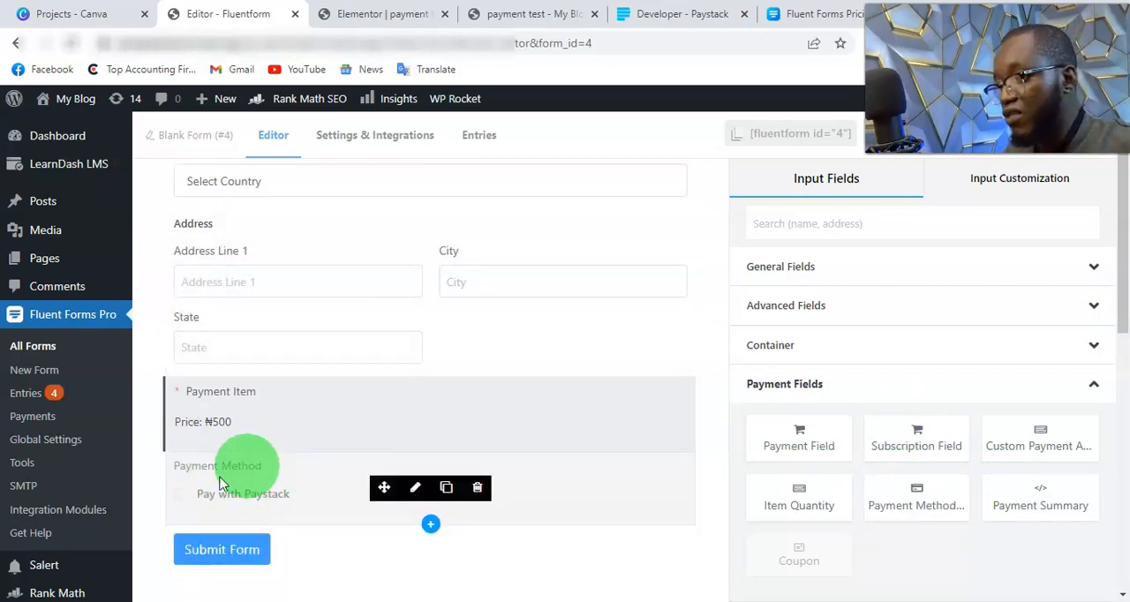
Step: Open the Payment Method field's settings to review its payment methods, and save the form
click(185, 497)
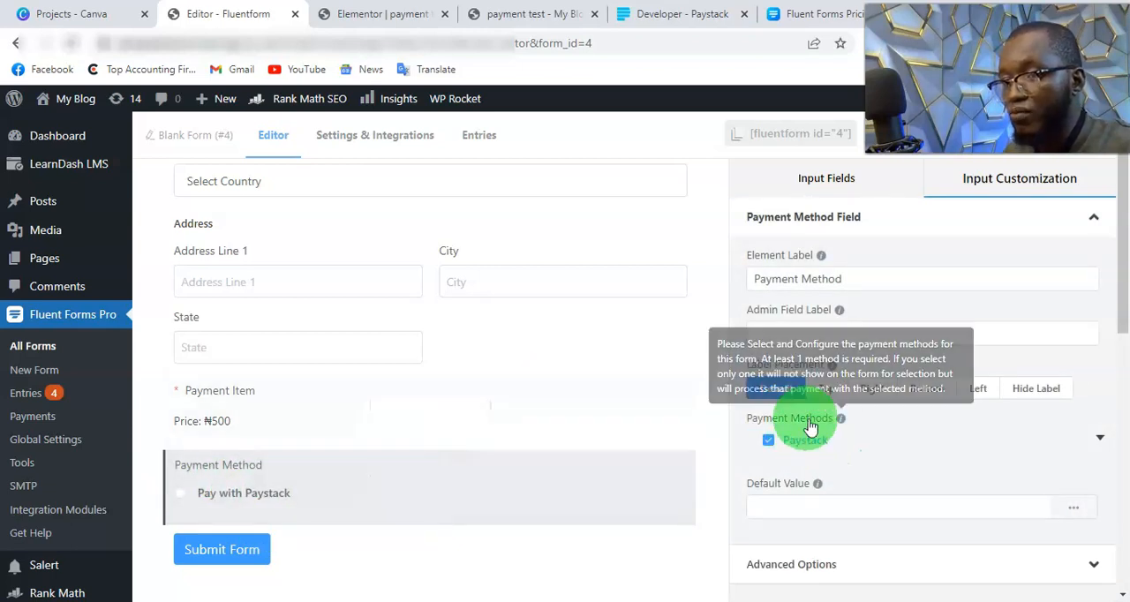
scroll(935, 494, down, 1)
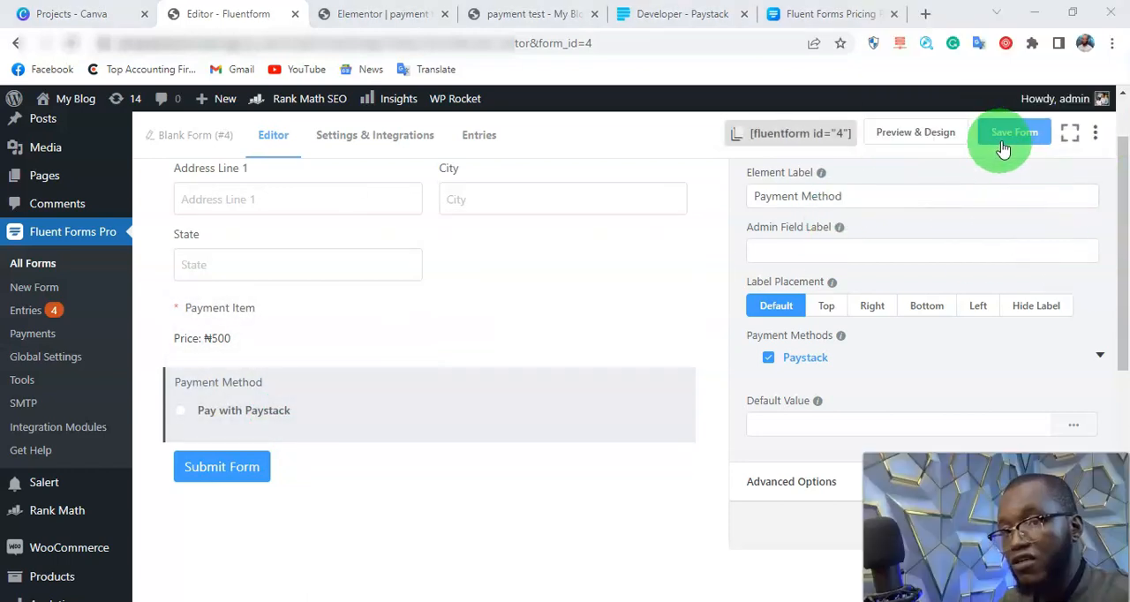
click(992, 141)
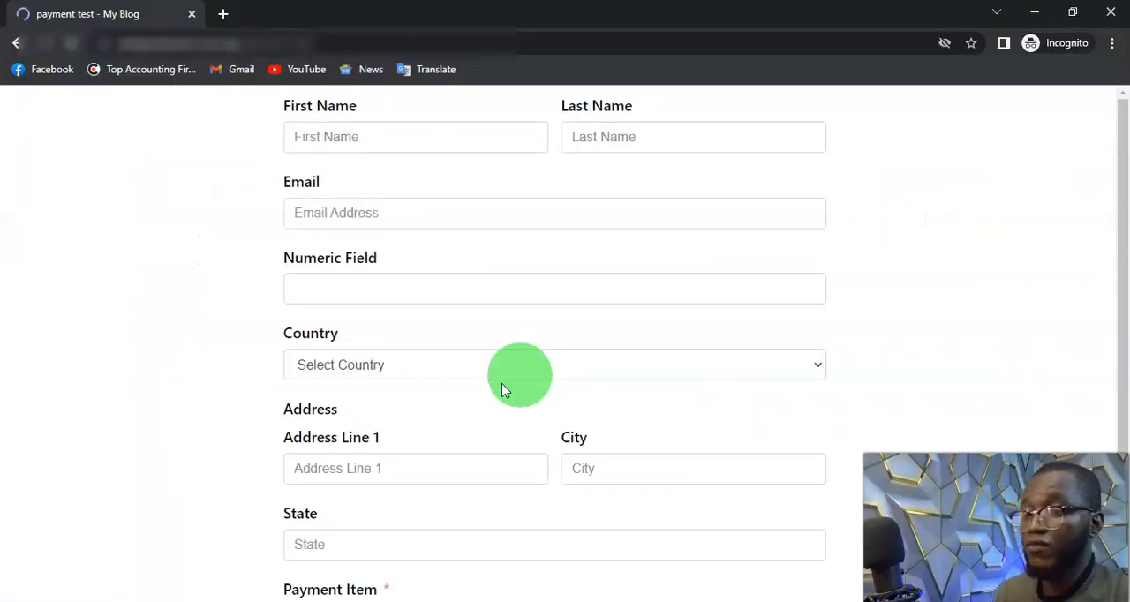
Step: Switch to the incognito window and look over the form on the published payment test page, from the payment item up to the name fields
scroll(505, 373, down, 1)
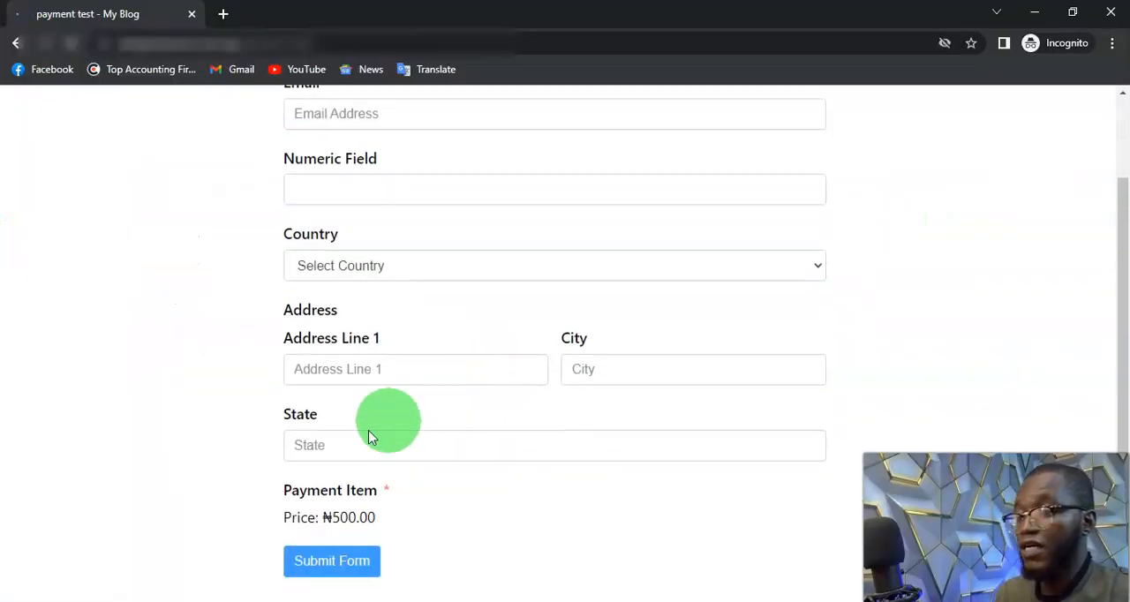
click(351, 562)
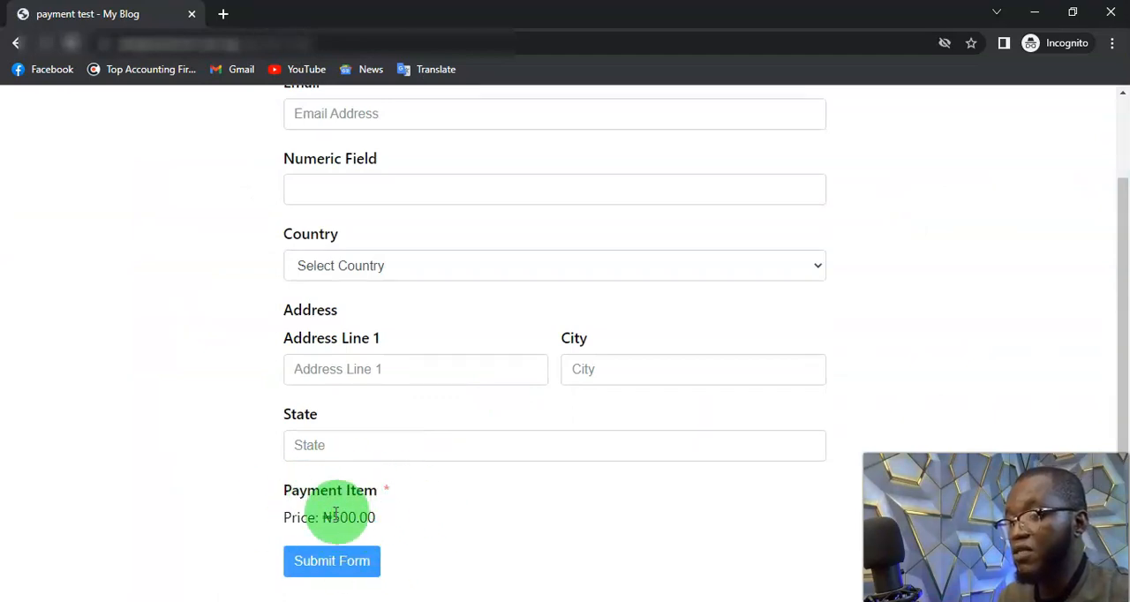
scroll(382, 517, up, 2)
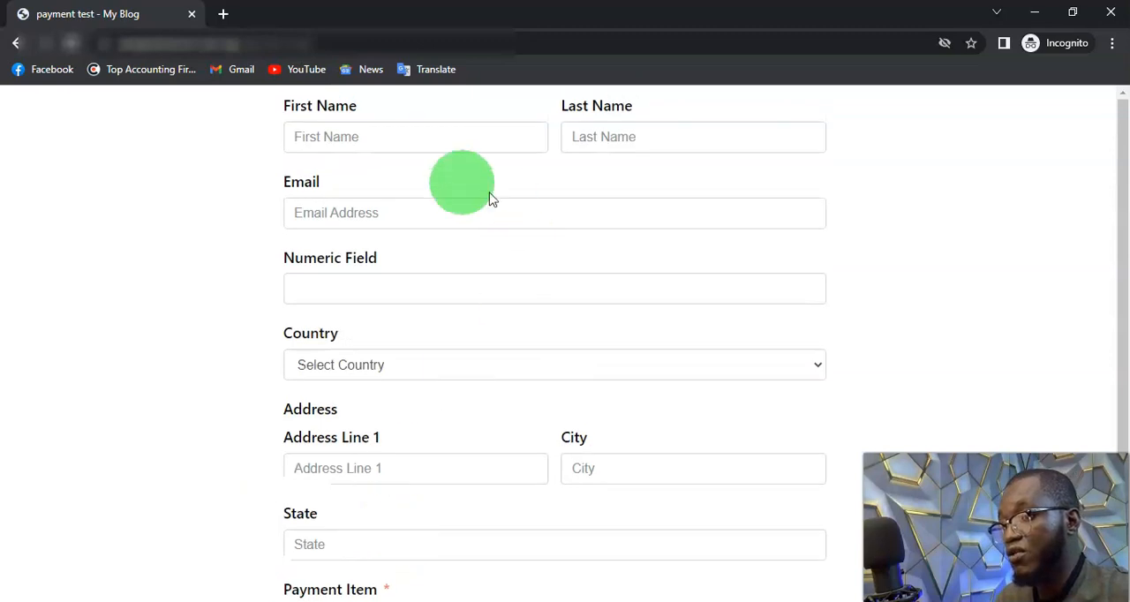
Step: Fill in the form's first name, last name, email, numeric and address fields, choosing Nigeria as the country
click(391, 136)
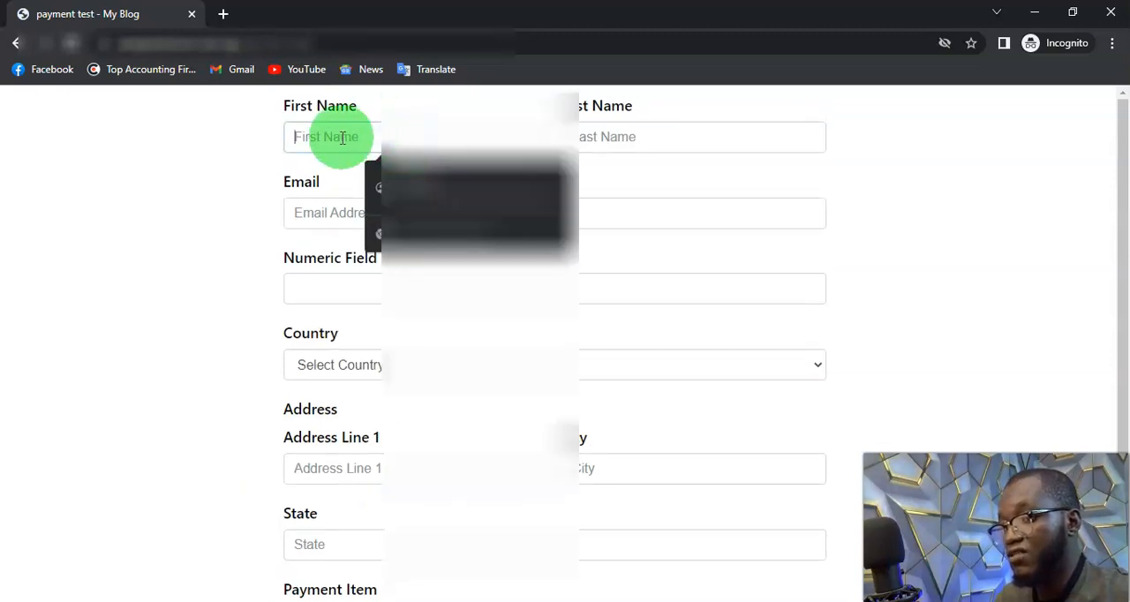
click(476, 187)
click(500, 204)
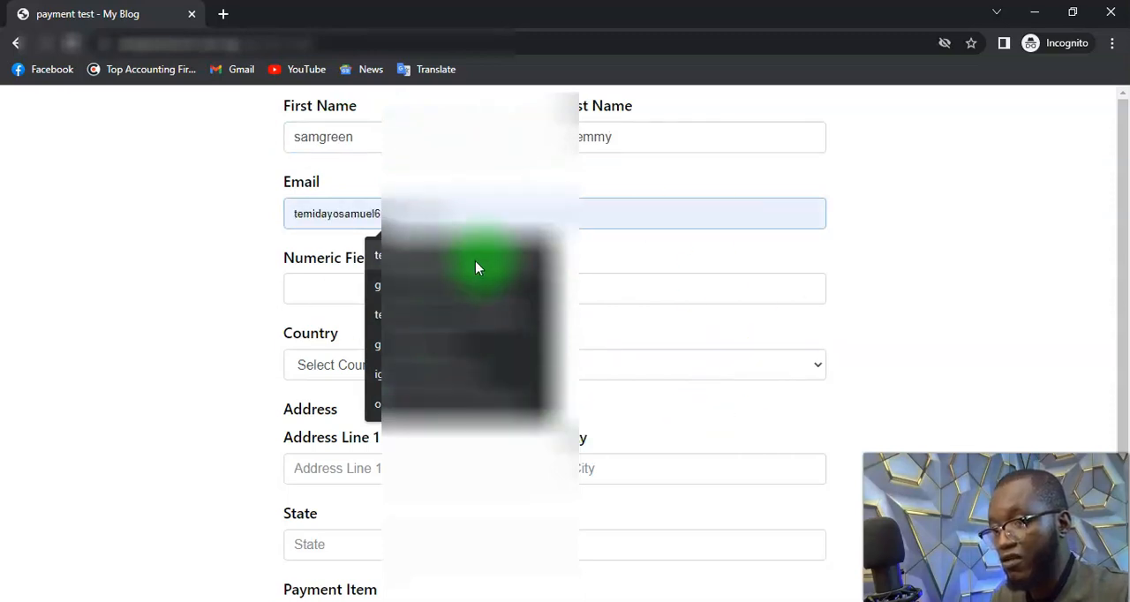
click(501, 254)
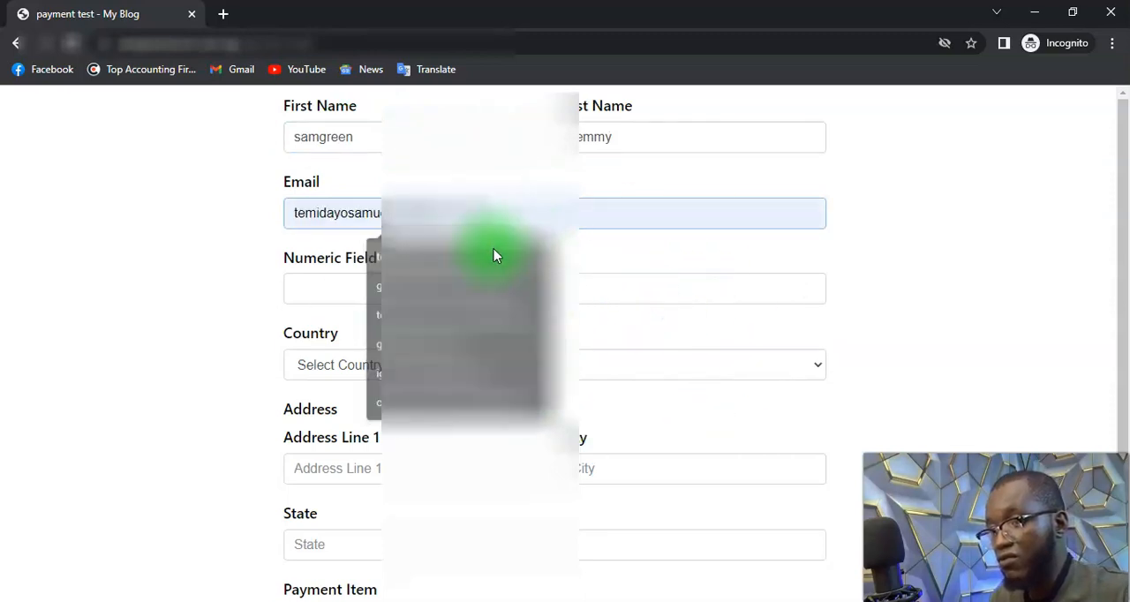
scroll(477, 415, down, 1)
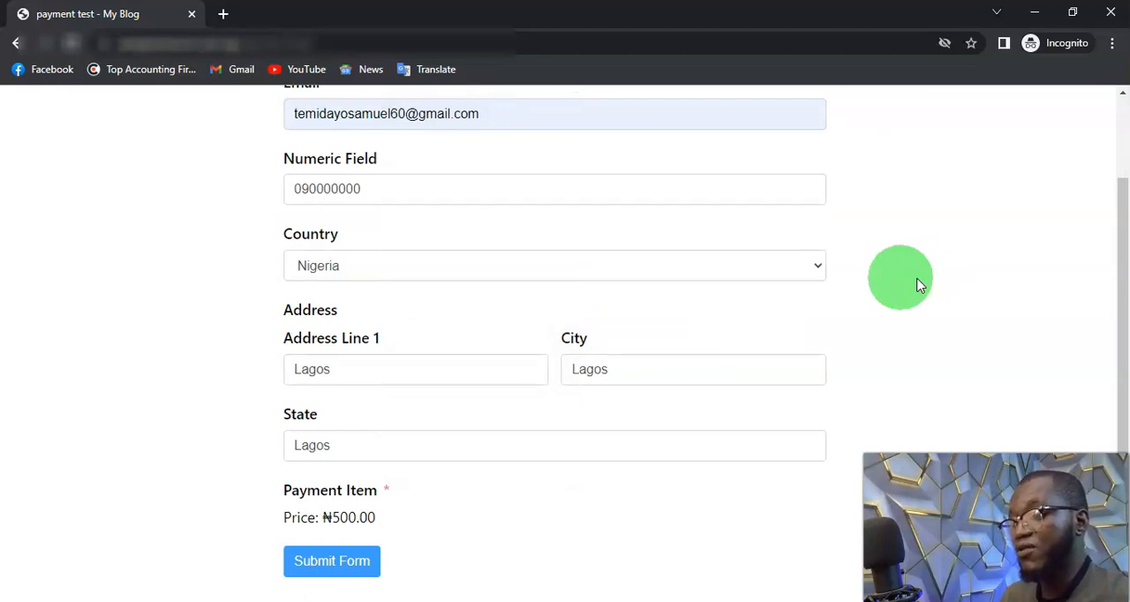
Step: Submit the form and view the Bank and Card payment options in the Paystack checkout
click(367, 562)
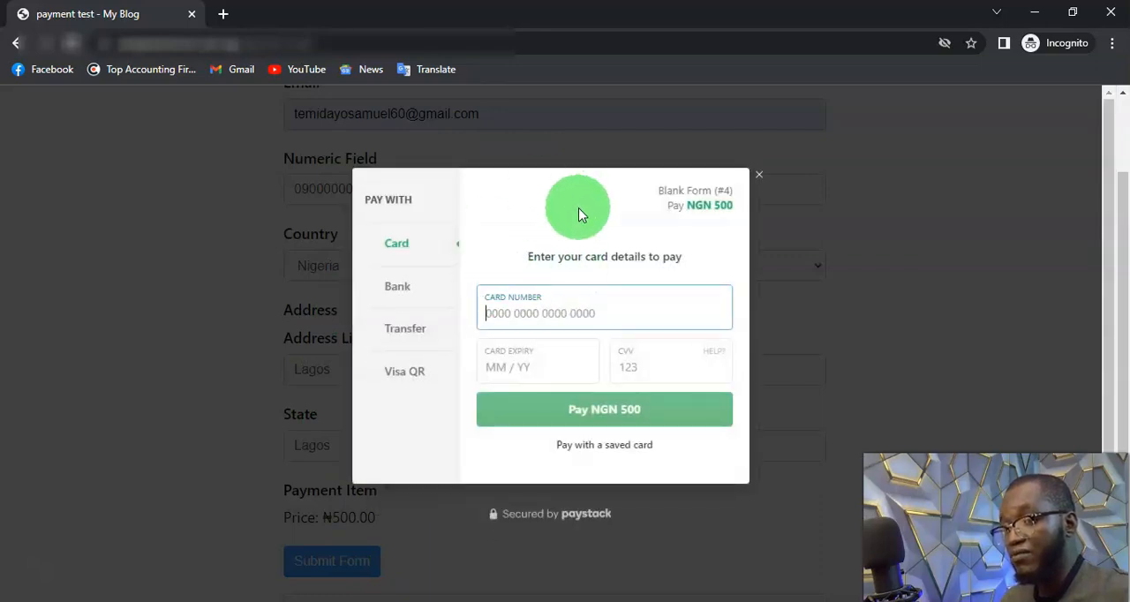
click(427, 292)
click(423, 249)
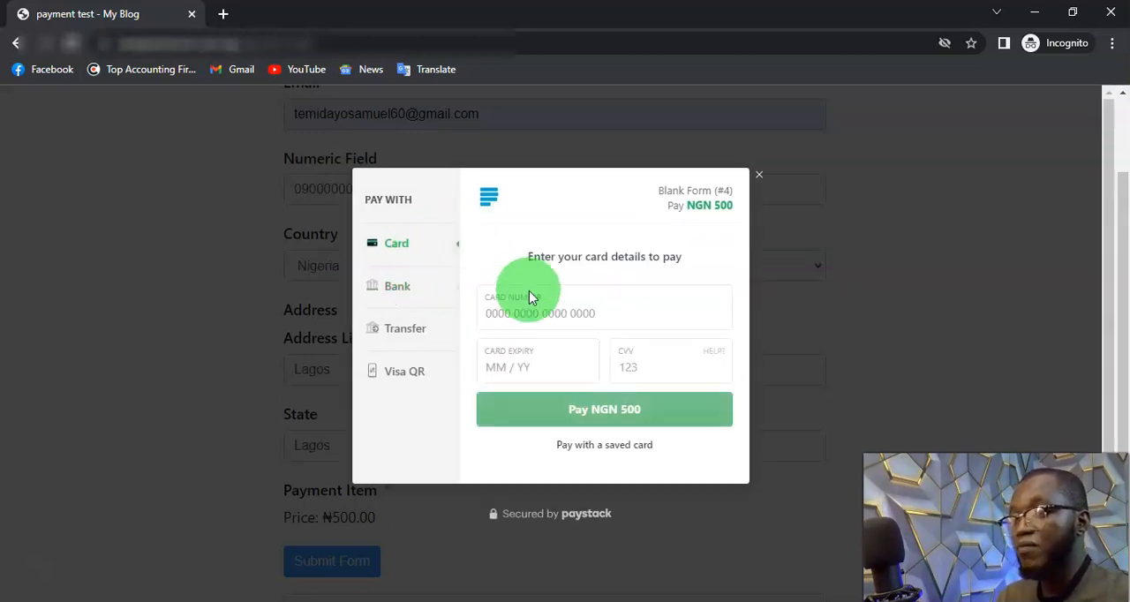